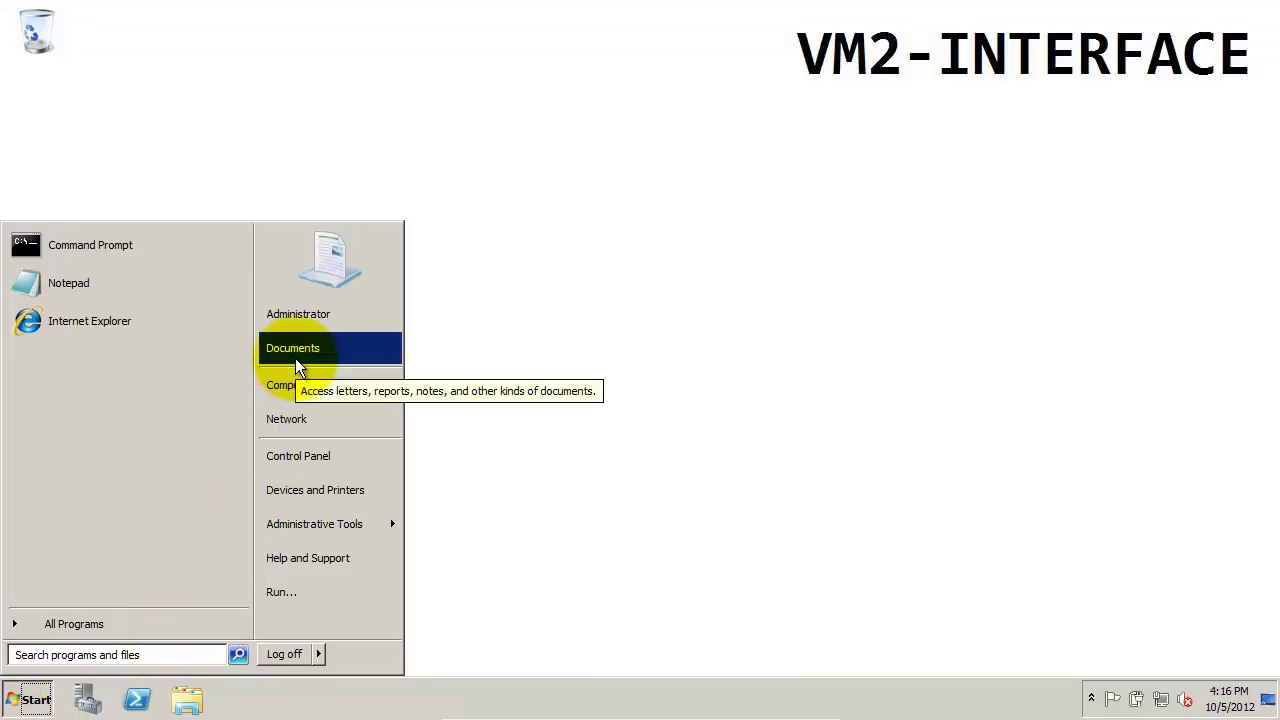
Open the VM2-INTERFACE folder inside Installation Files on the You_Tube_Video (X:) network drive.
{"action": "left_click", "coordinate": [292, 386]}
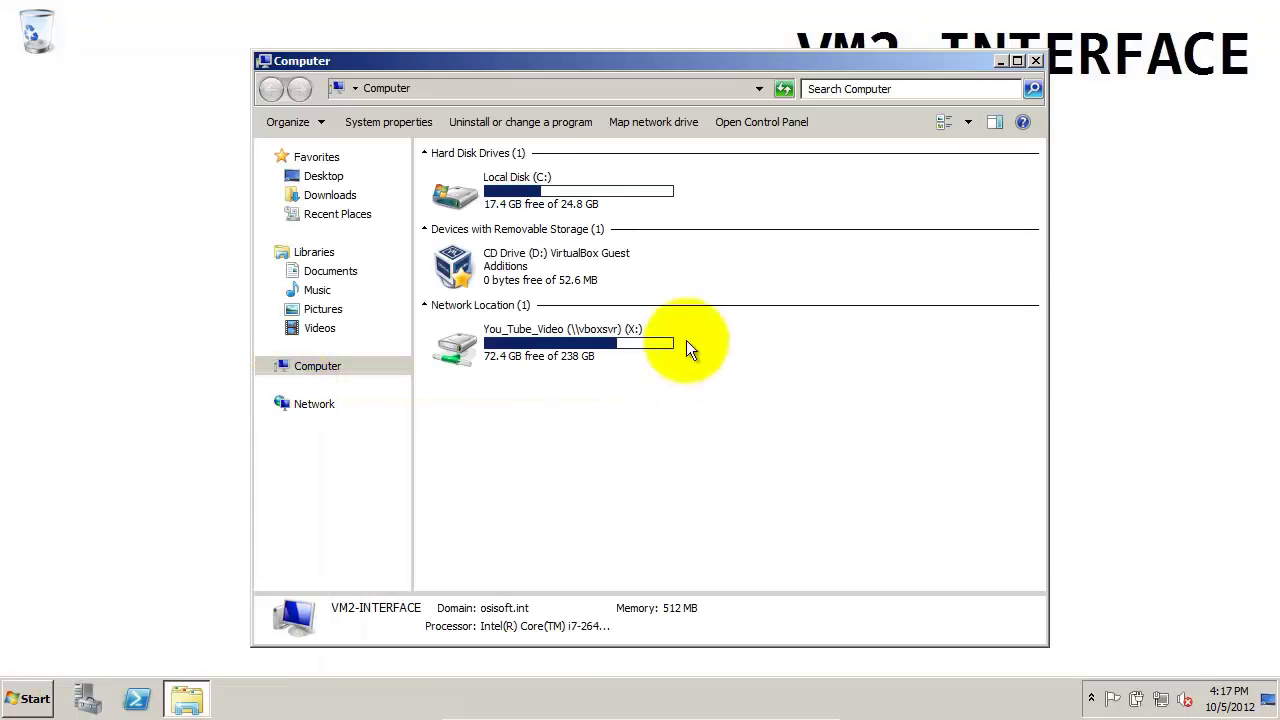
{"action": "double_click", "coordinate": [556, 343]}
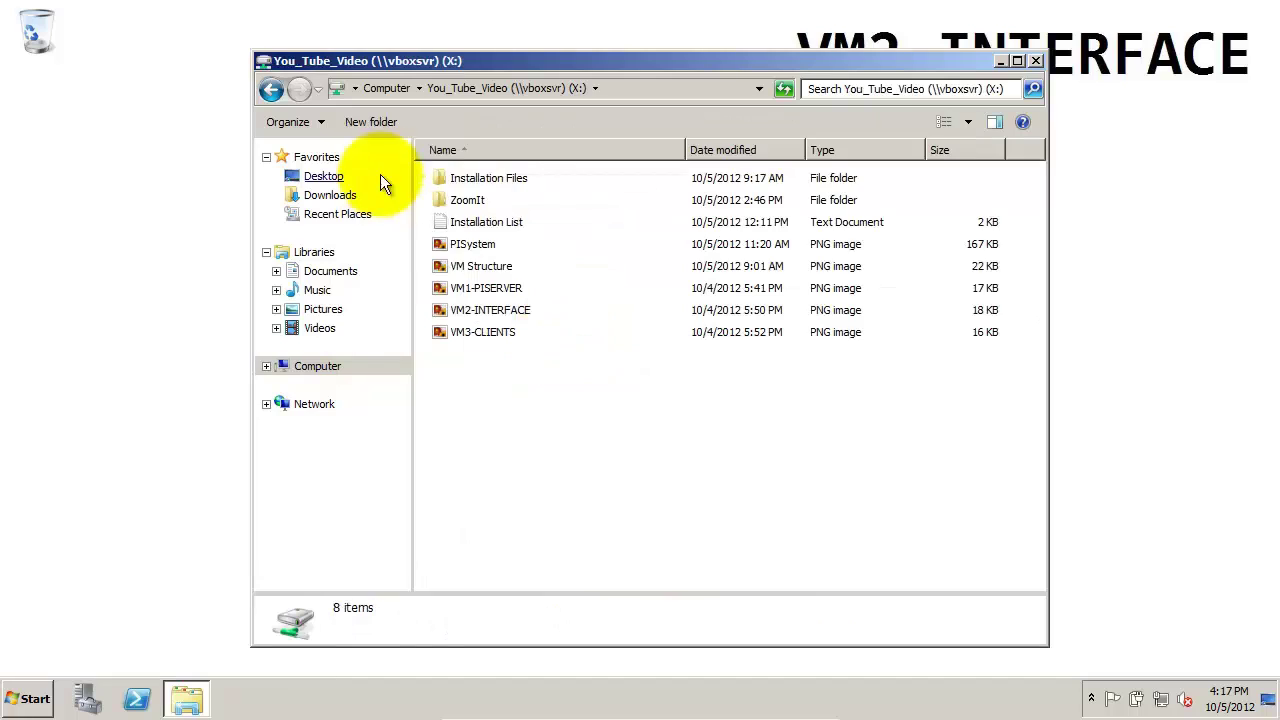
{"action": "double_click", "coordinate": [455, 180]}
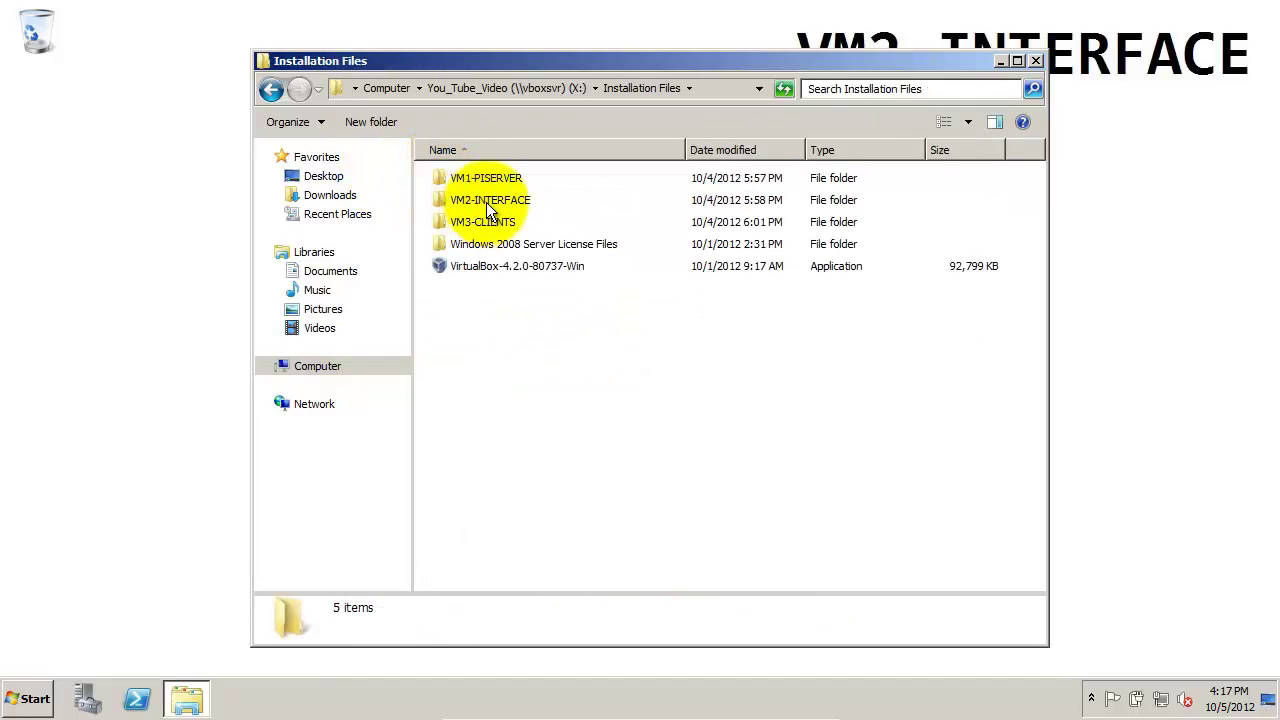
{"action": "double_click", "coordinate": [488, 201]}
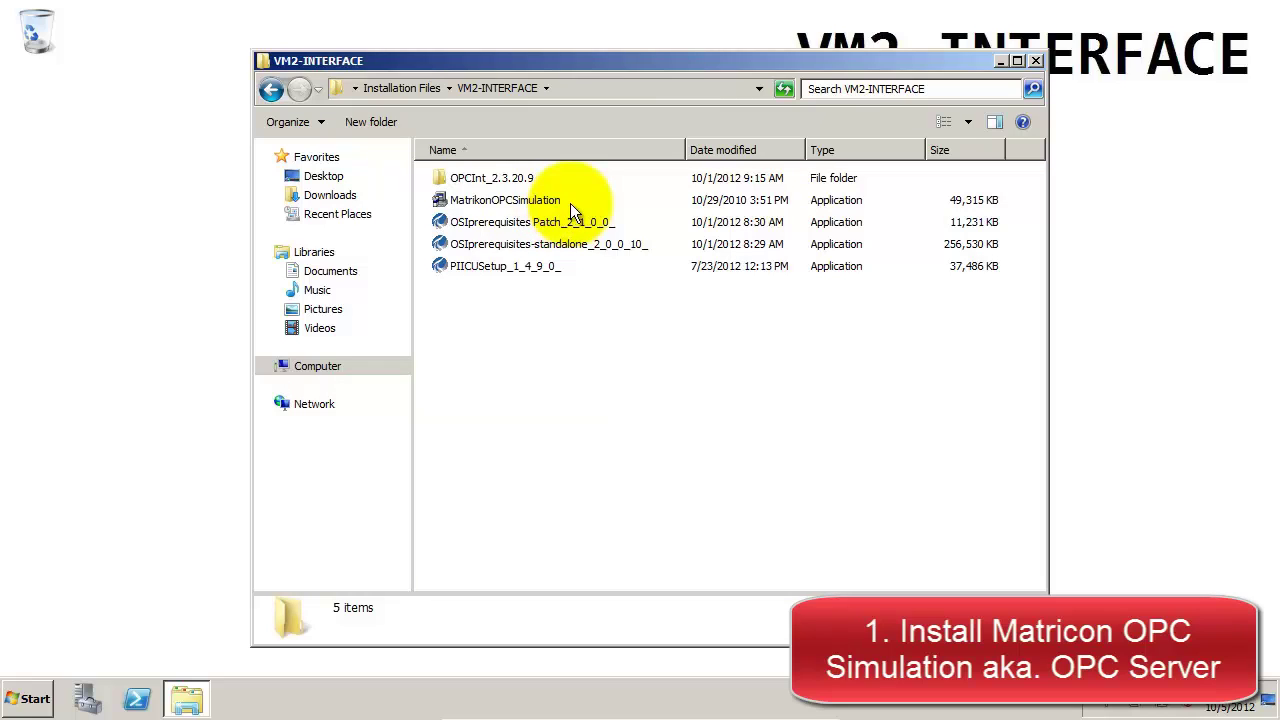
Run the MatrikonOPCSimulation installer as administrator and proceed through its setup, keeping the default security password.
{"action": "right_click", "coordinate": [570, 198]}
{"action": "right_click", "coordinate": [537, 199]}
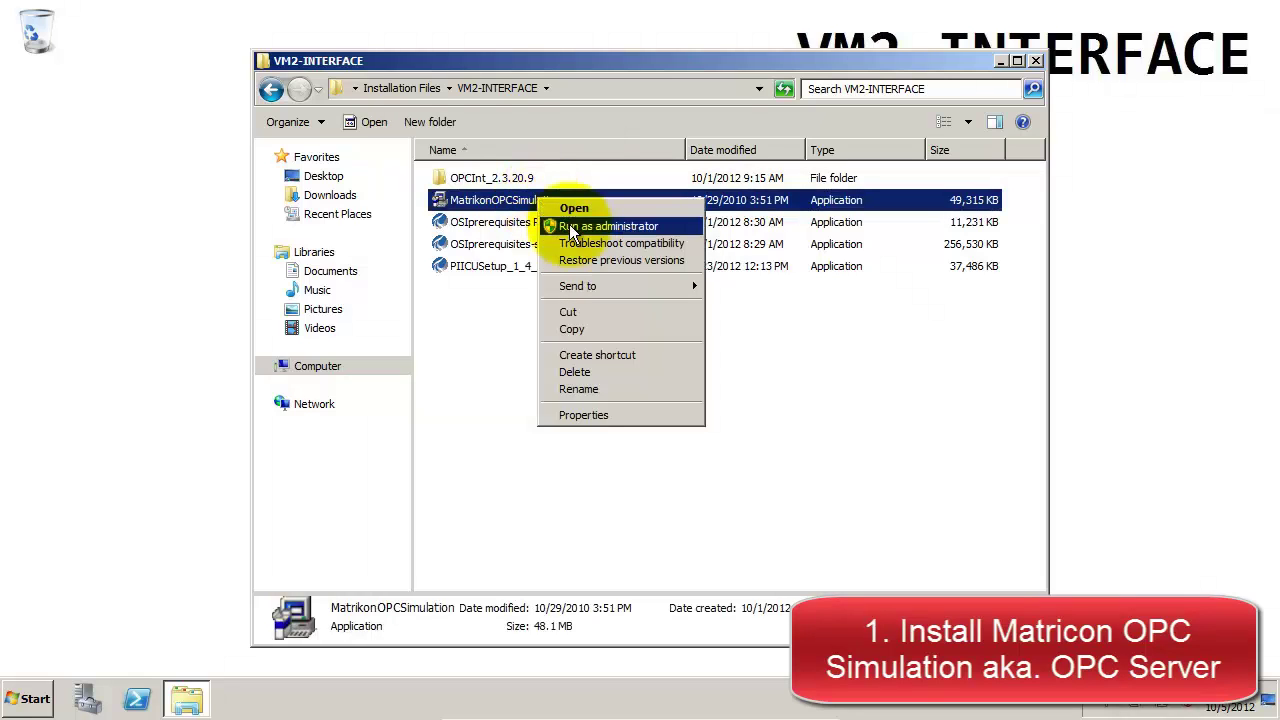
{"action": "left_click", "coordinate": [571, 230]}
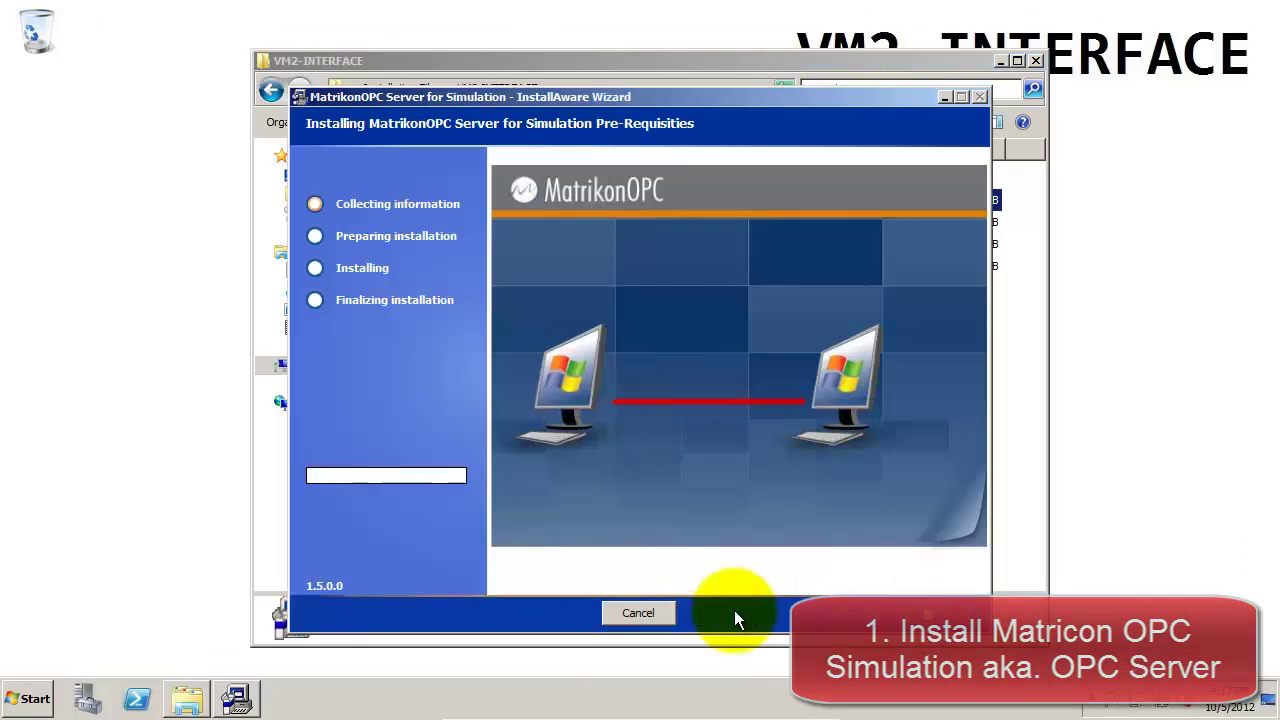
{"action": "left_click", "coordinate": [737, 615]}
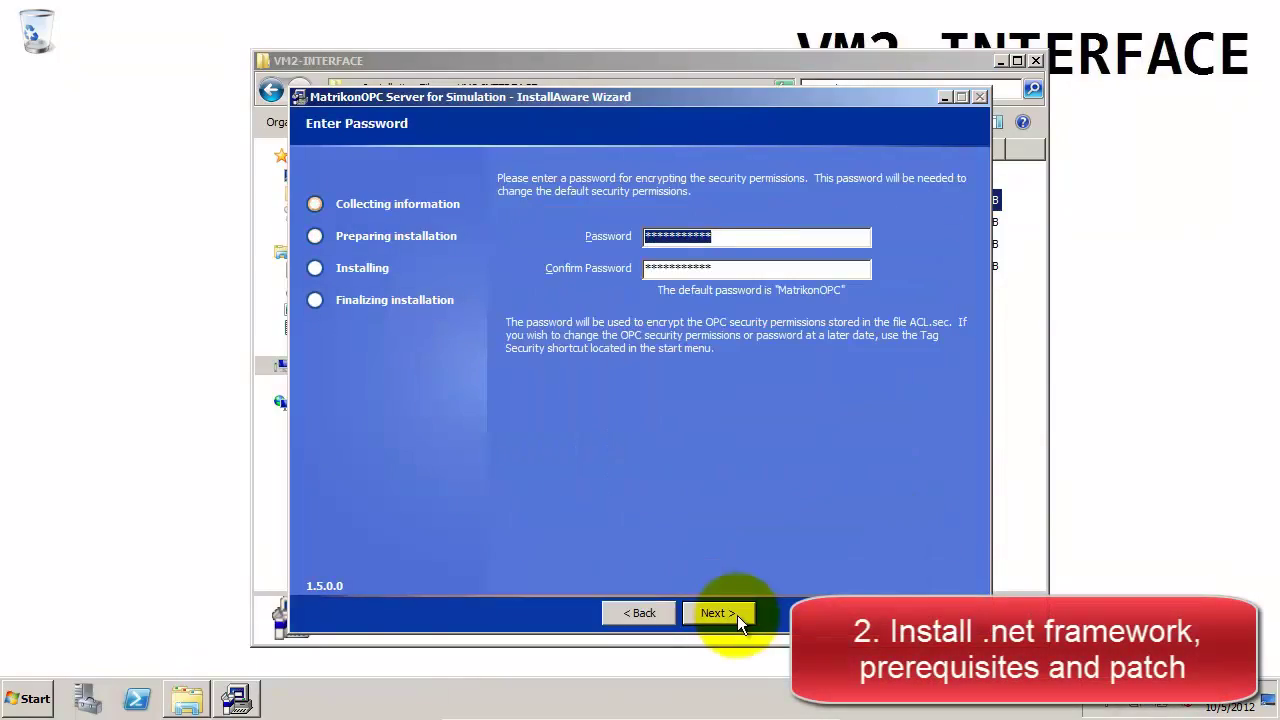
{"action": "left_click", "coordinate": [737, 615]}
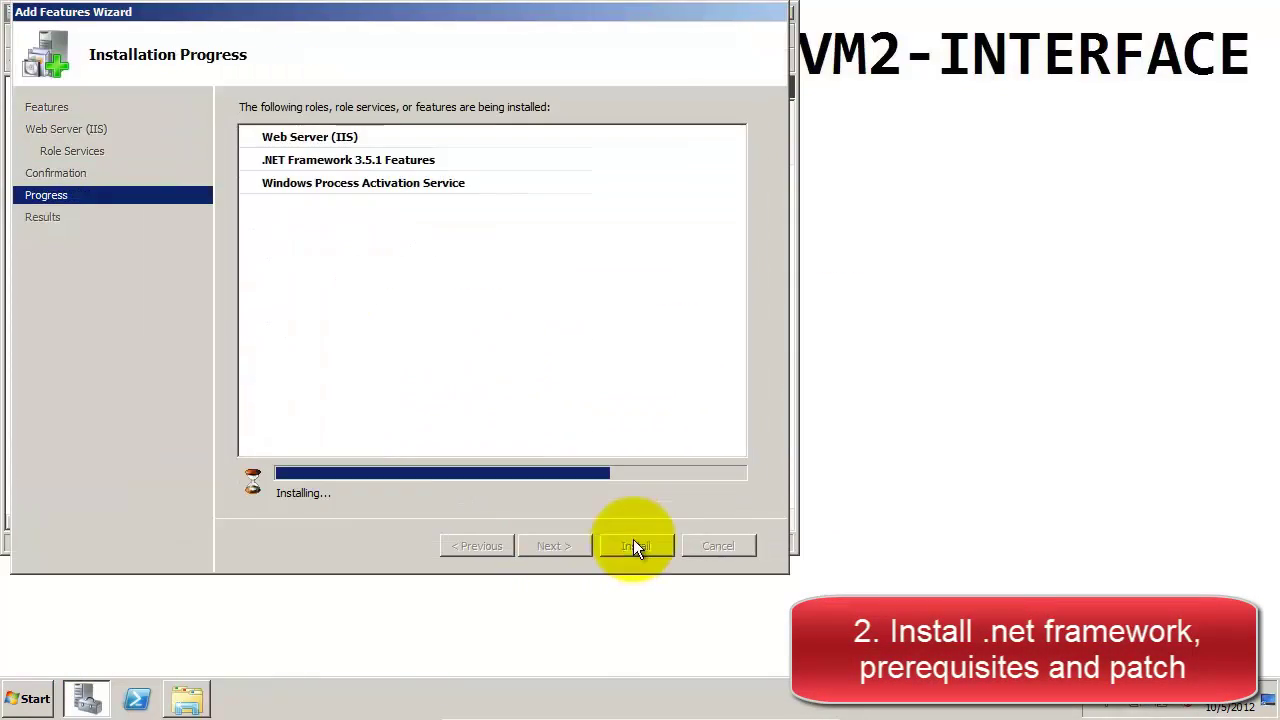
Set the default PI Server network name to VM1-PISERVER in the PI SDK setup, and close the completed Interface Configuration Utility installer and folder.
{"action": "left_click", "coordinate": [476, 179]}
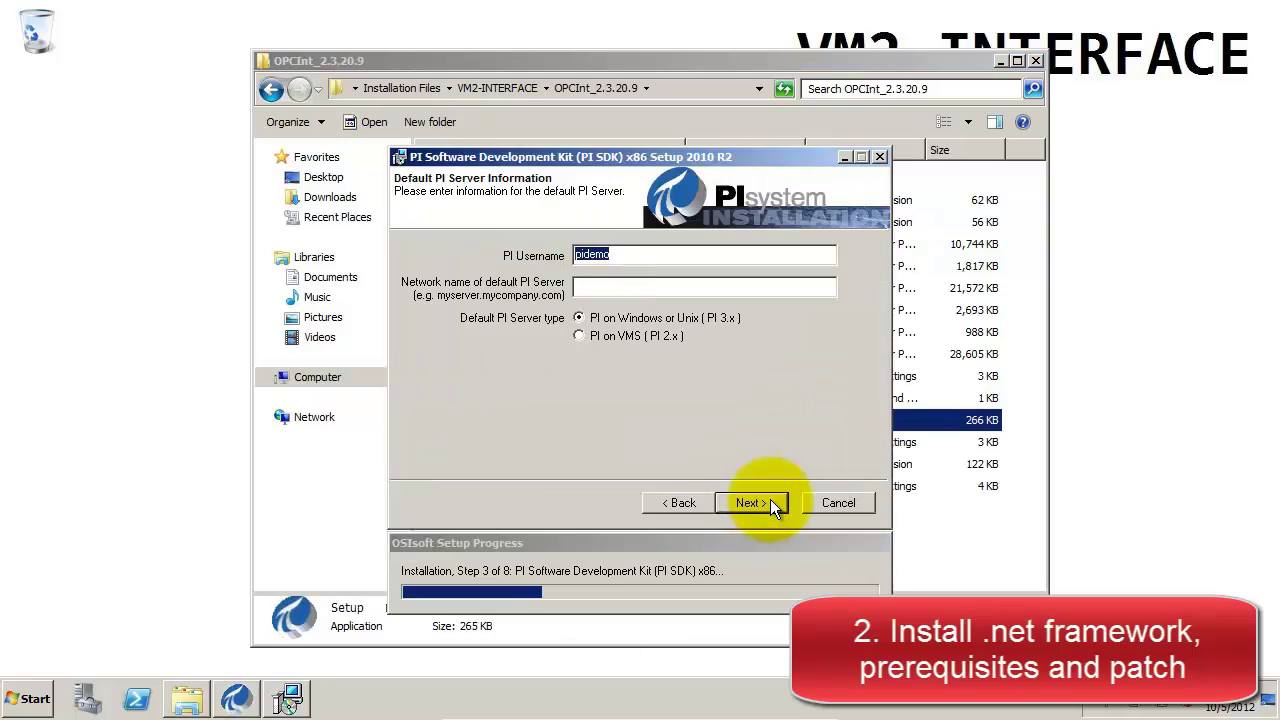
{"action": "left_click", "coordinate": [632, 286]}
{"action": "type", "text": "VM1-PISERVER"}
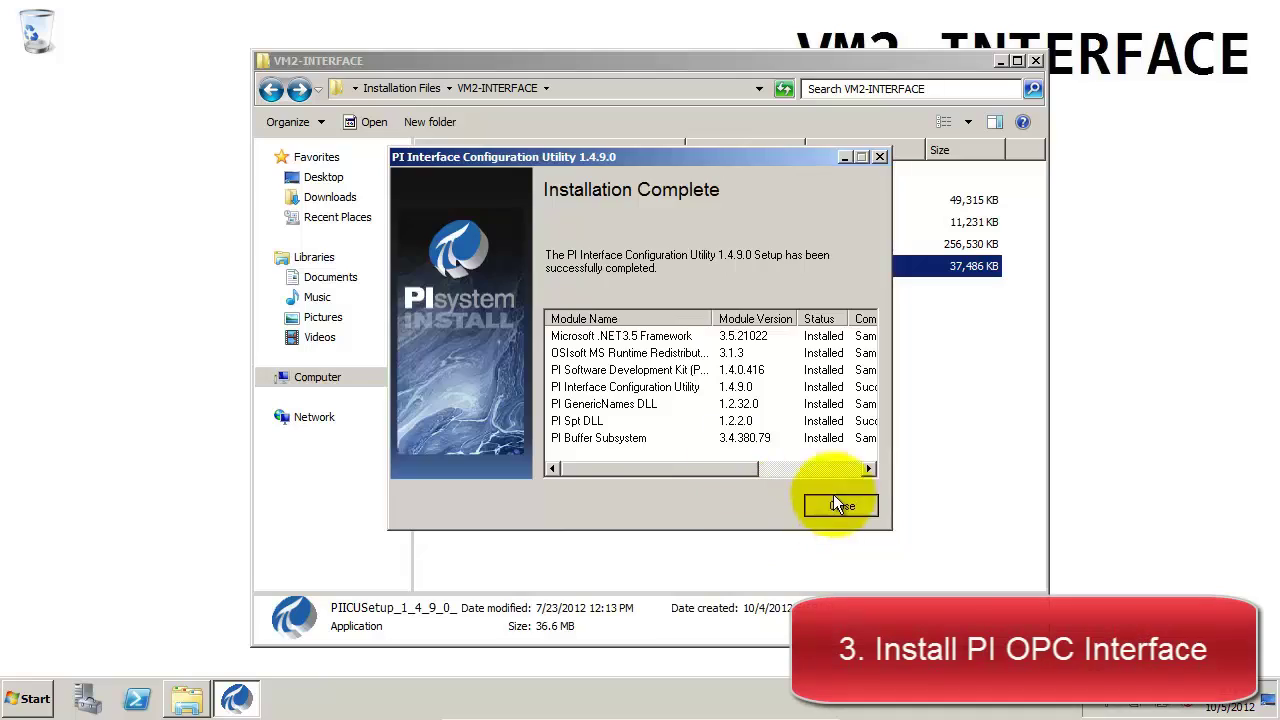
{"action": "left_click", "coordinate": [835, 500]}
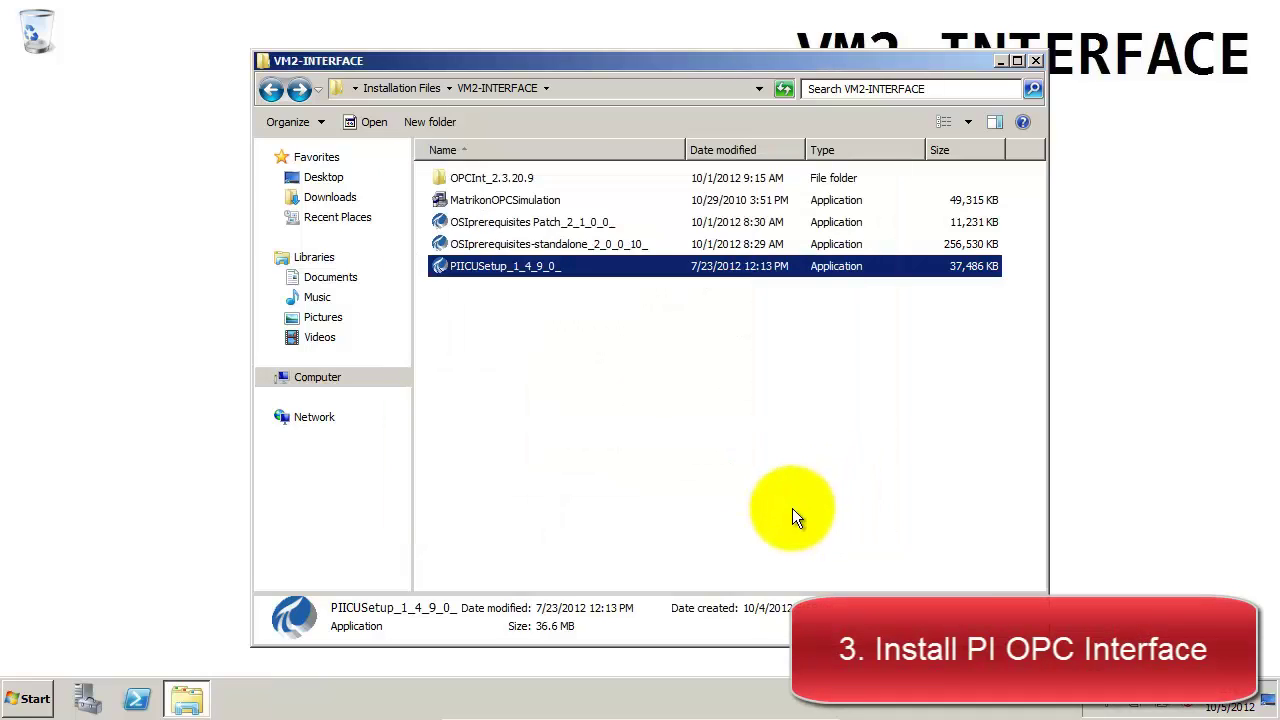
{"action": "left_click", "coordinate": [1035, 59]}
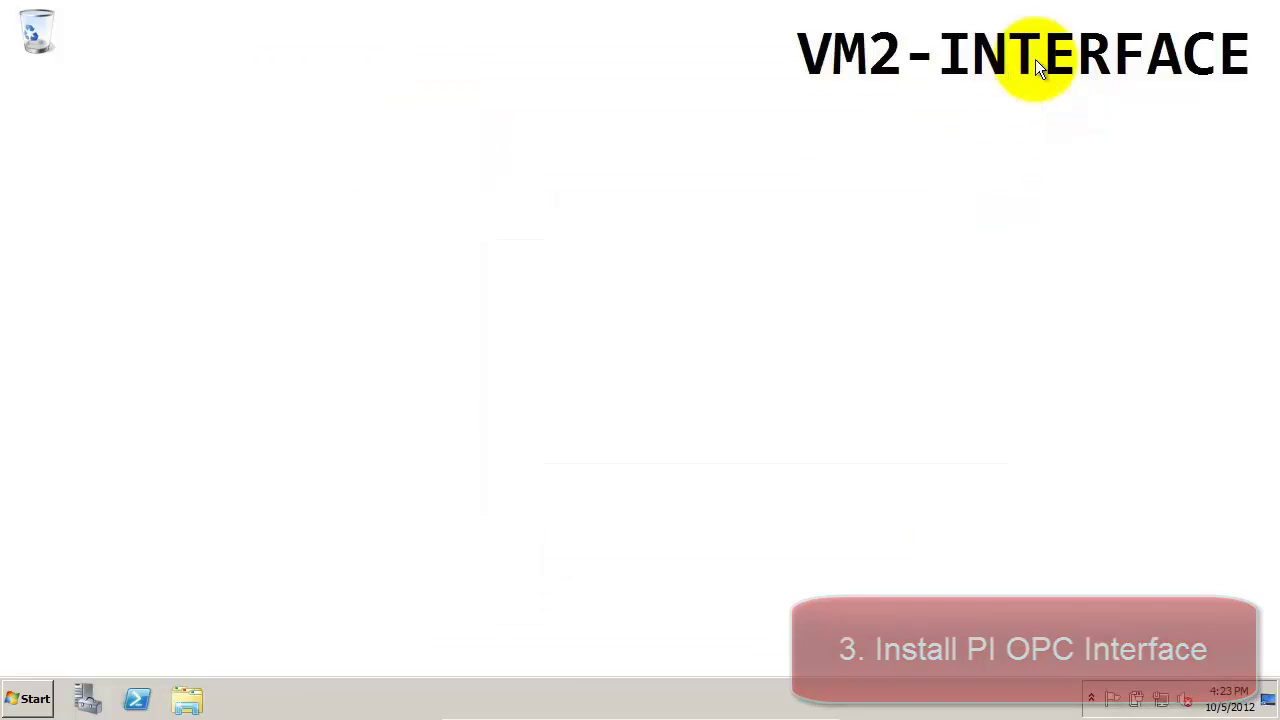
Launch the PI OPC Client Tool from the PI System programs.
{"action": "left_click", "coordinate": [18, 706]}
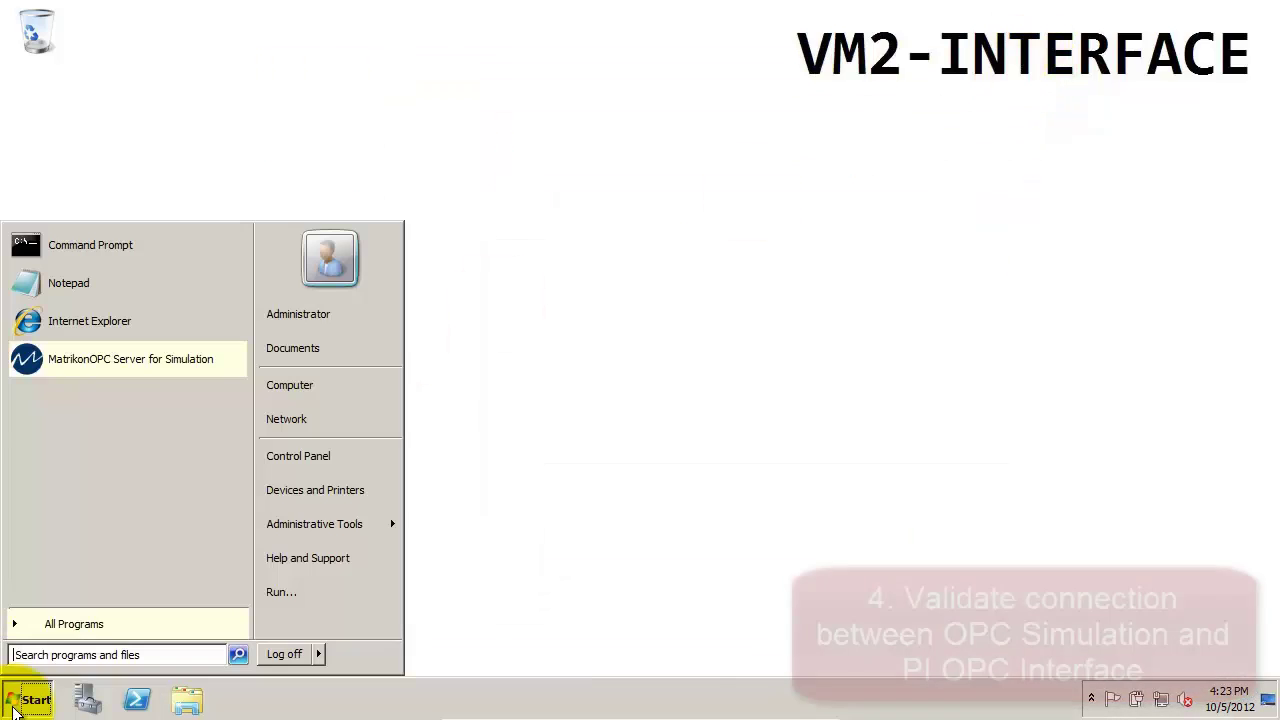
{"action": "left_click", "coordinate": [63, 619]}
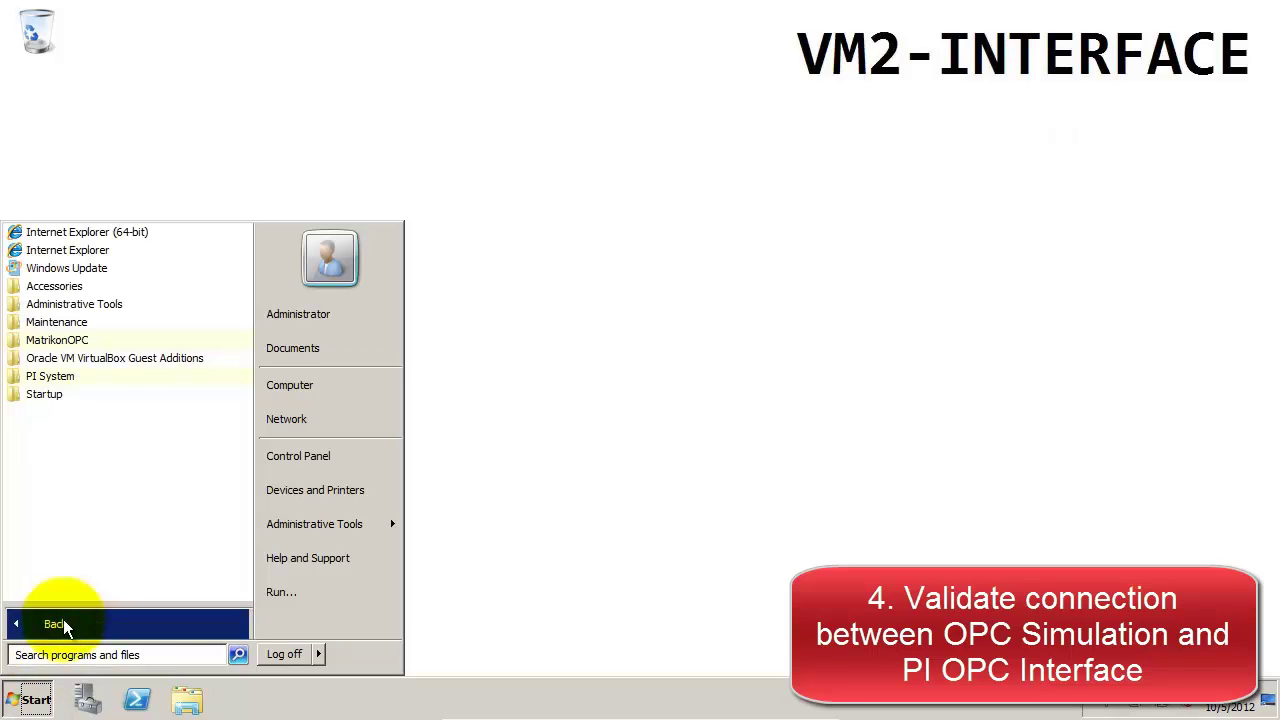
{"action": "left_click", "coordinate": [32, 376]}
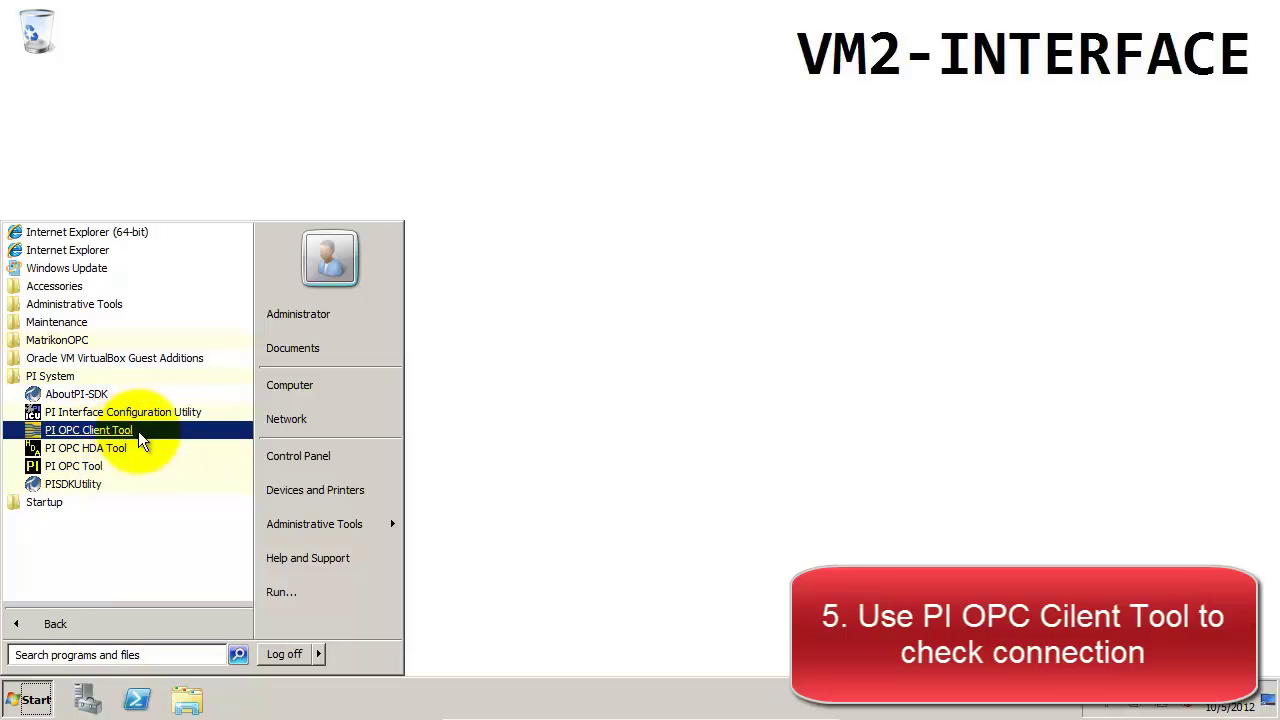
{"action": "left_click", "coordinate": [138, 431]}
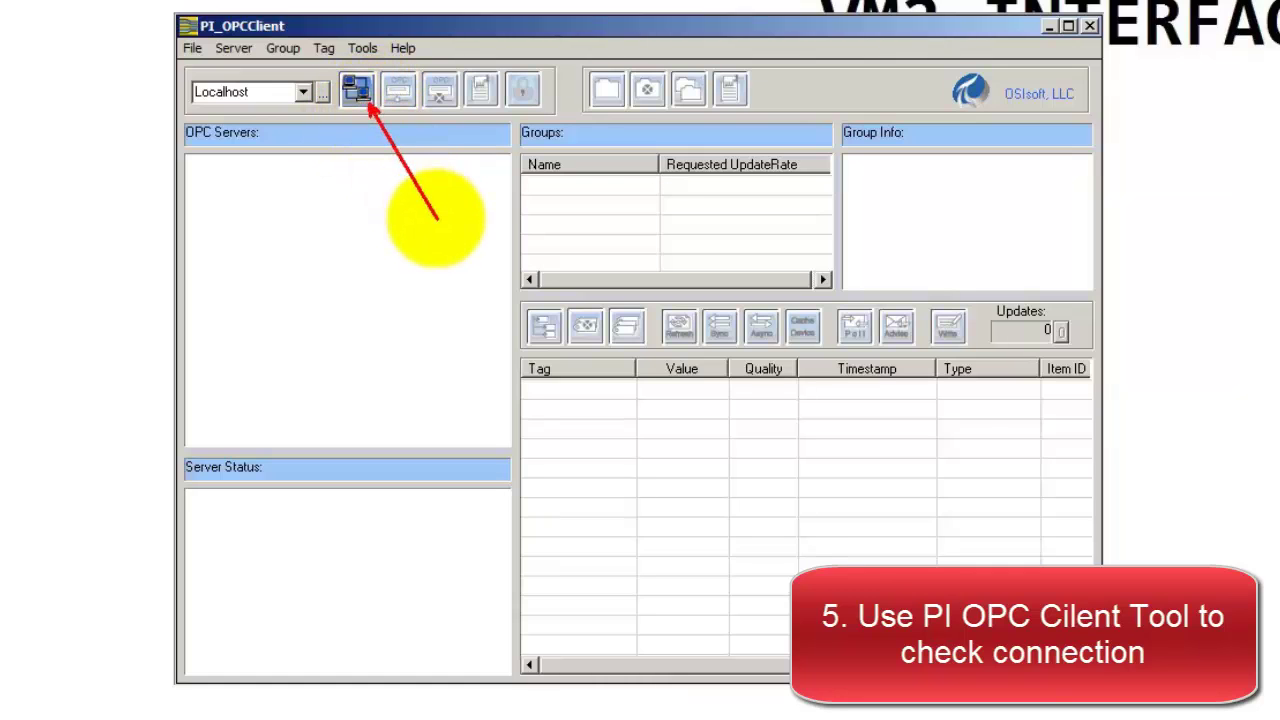
Connect to the Matrikon.OPC.Simulation server on Localhost and create Group1 with a 1000 ms update rate.
{"action": "left_click", "coordinate": [358, 90]}
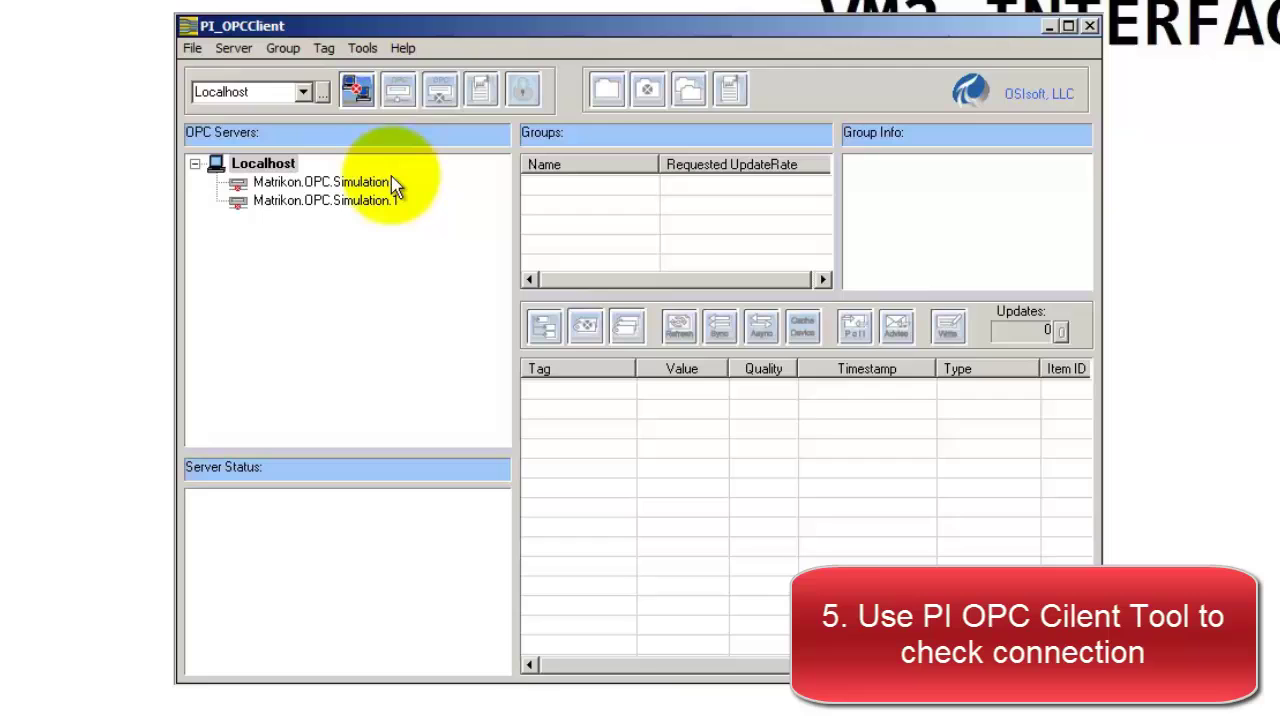
{"action": "double_click", "coordinate": [325, 182]}
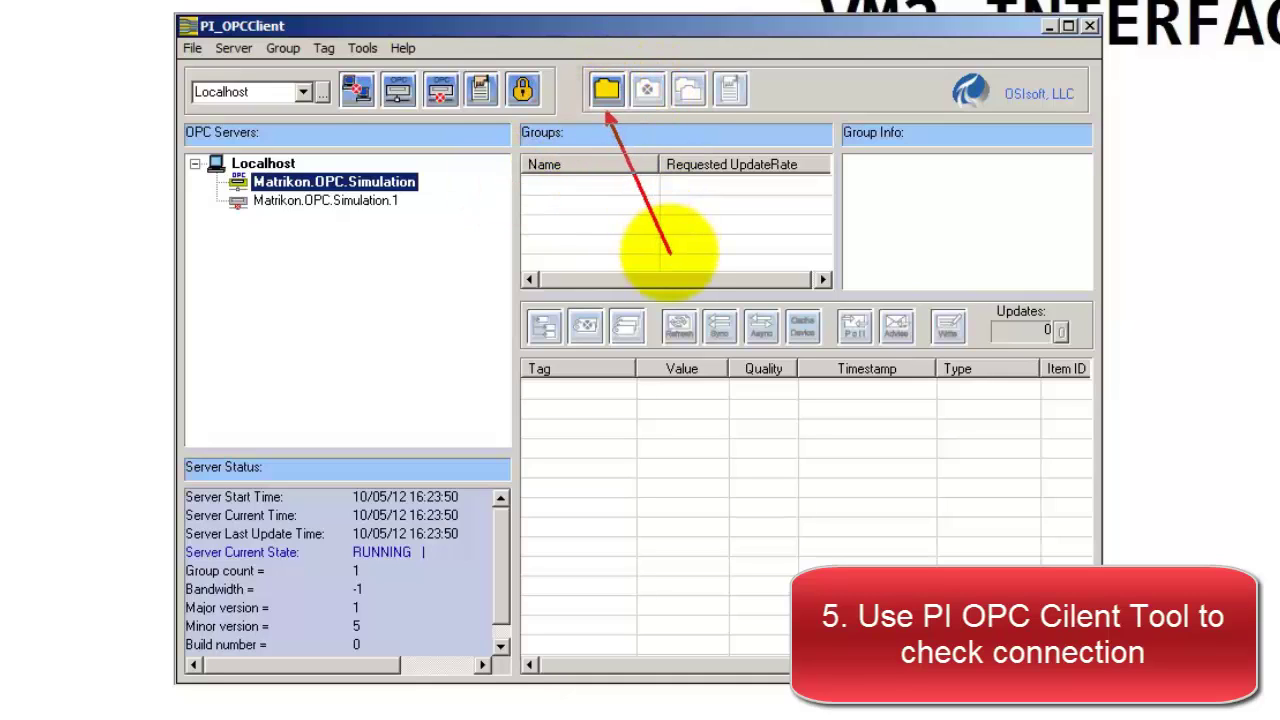
{"action": "left_click", "coordinate": [607, 90]}
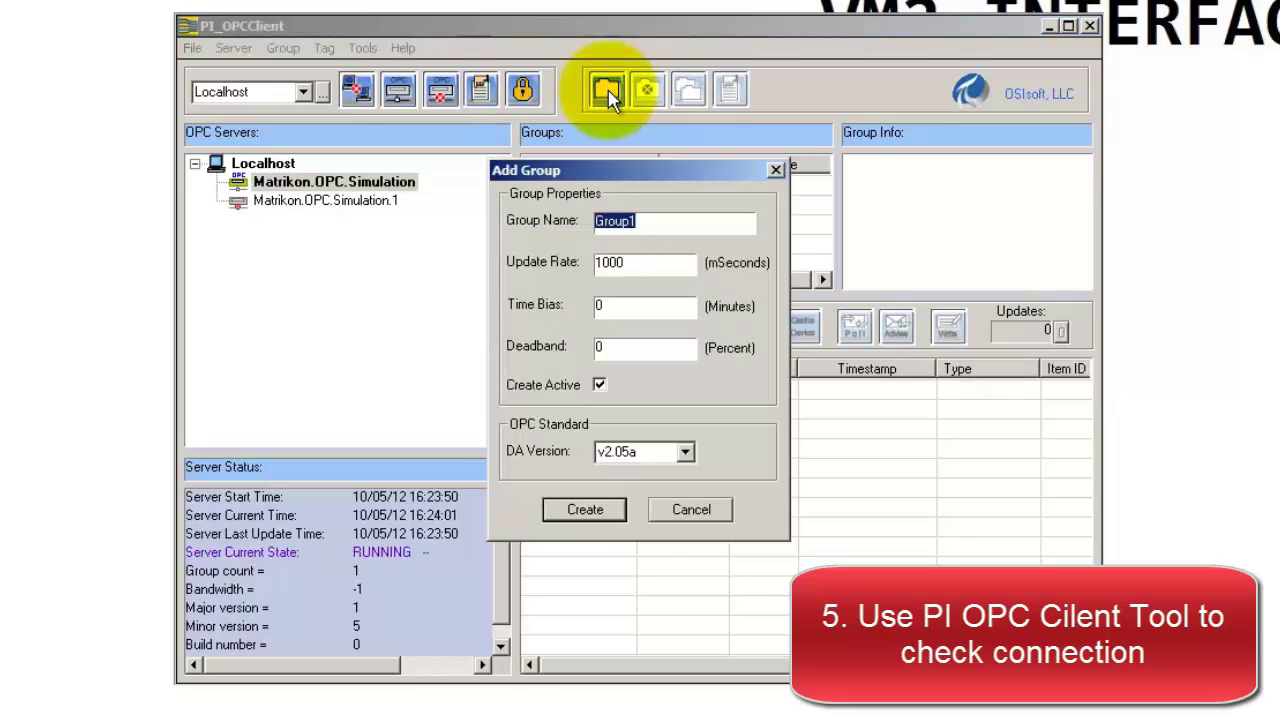
{"action": "left_click", "coordinate": [594, 511]}
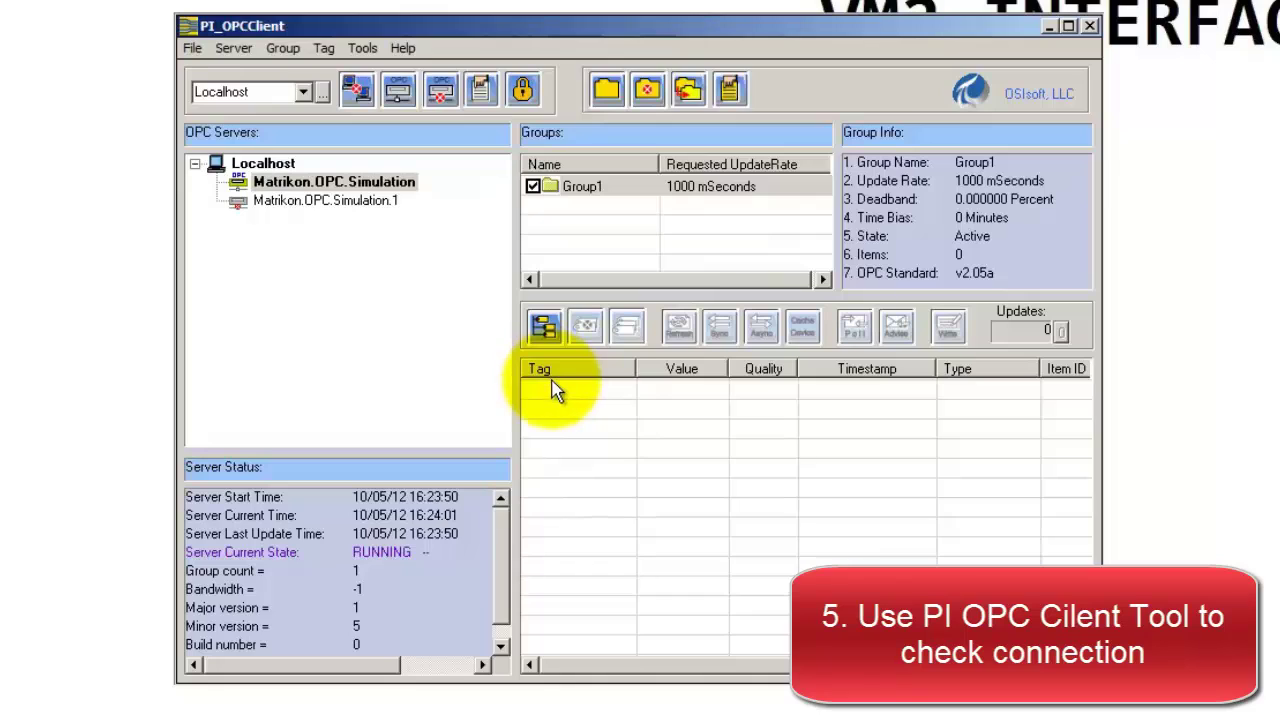
List the server's items as a flat list and add all of them as tags to Group1.
{"action": "left_click", "coordinate": [544, 326]}
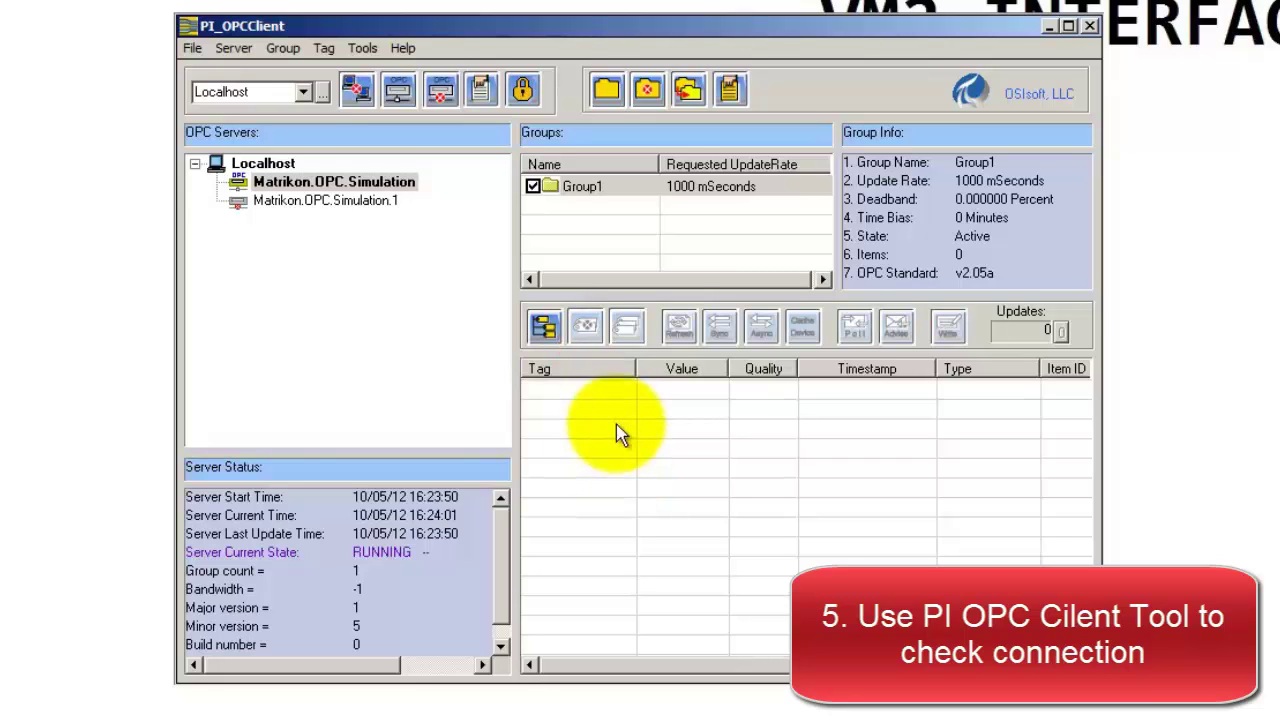
{"action": "left_click", "coordinate": [544, 326]}
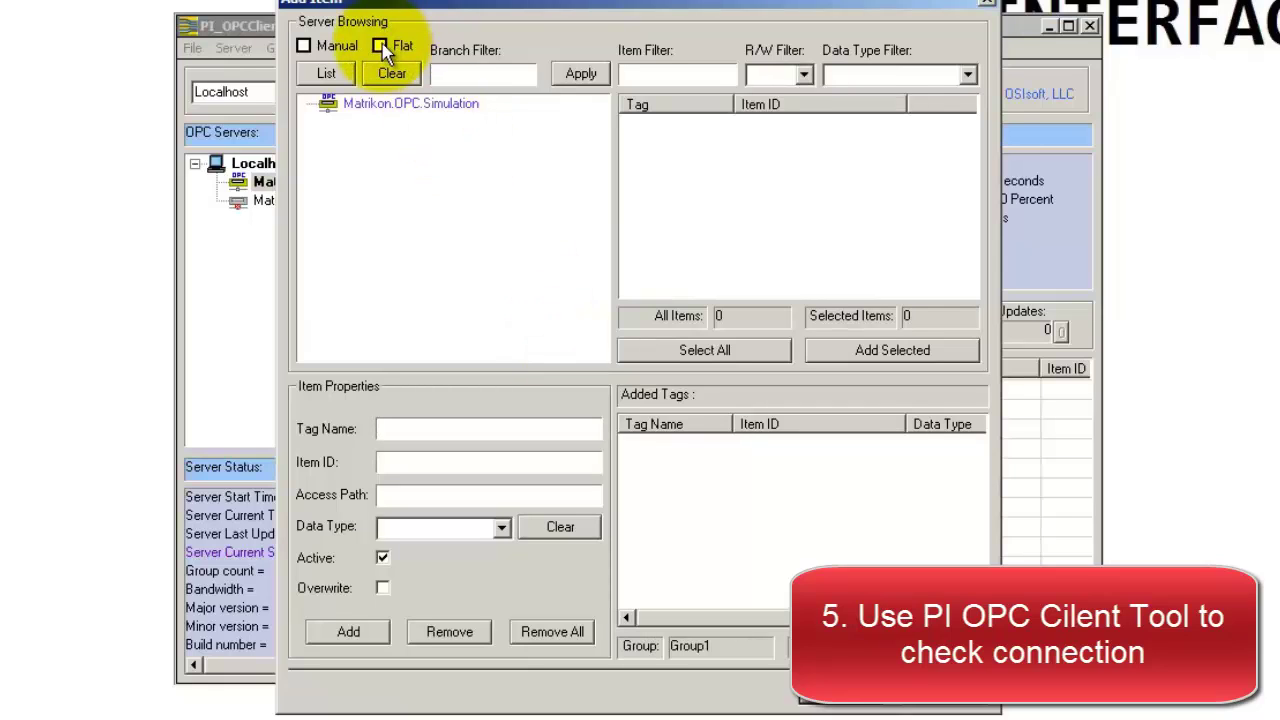
{"action": "left_click", "coordinate": [327, 75]}
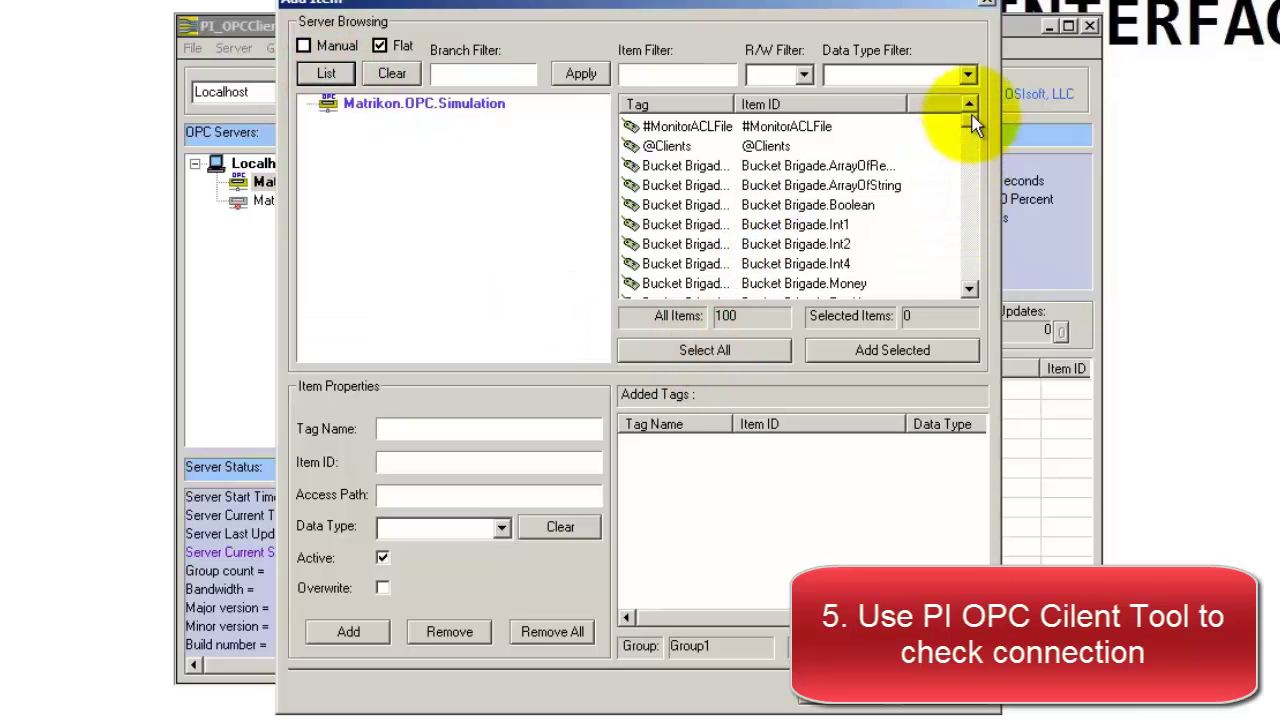
{"action": "mouse_move", "coordinate": [973, 120]}
{"action": "left_mouse_down"}
{"action": "mouse_move", "coordinate": [990, 303]}
{"action": "mouse_move", "coordinate": [988, 108]}
{"action": "left_mouse_up"}
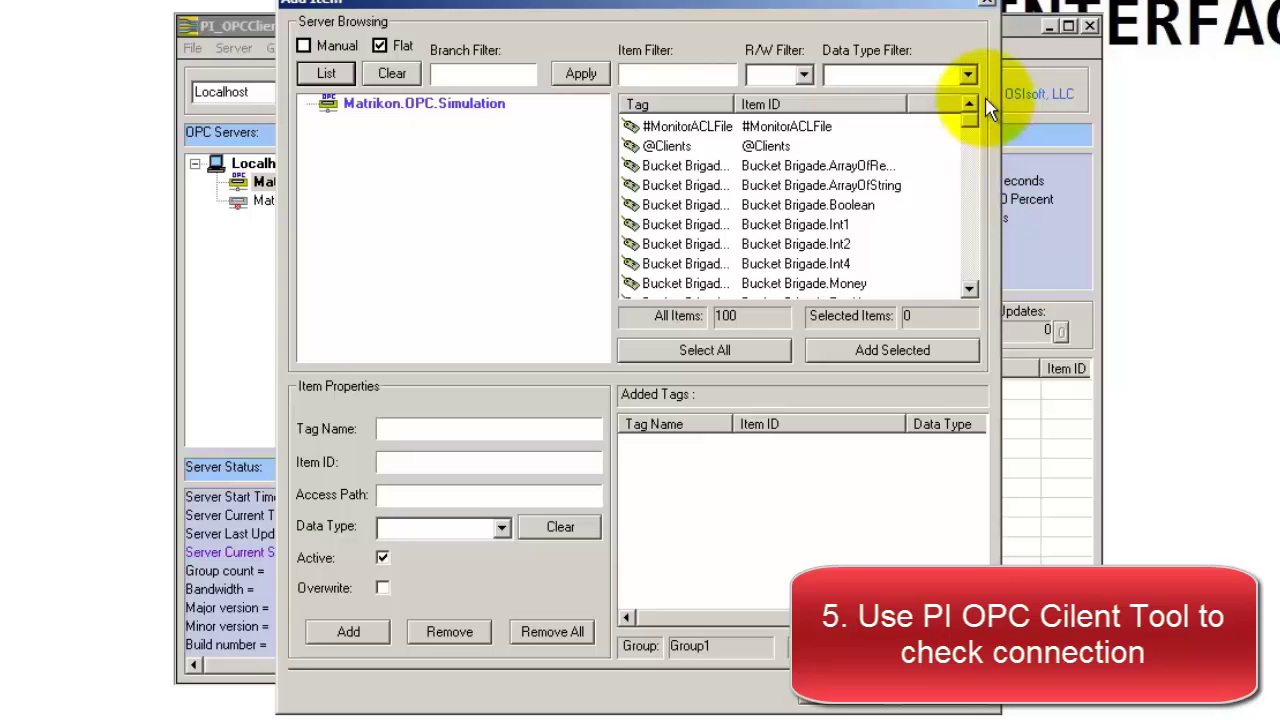
{"action": "left_click", "coordinate": [705, 351]}
{"action": "left_click", "coordinate": [915, 352]}
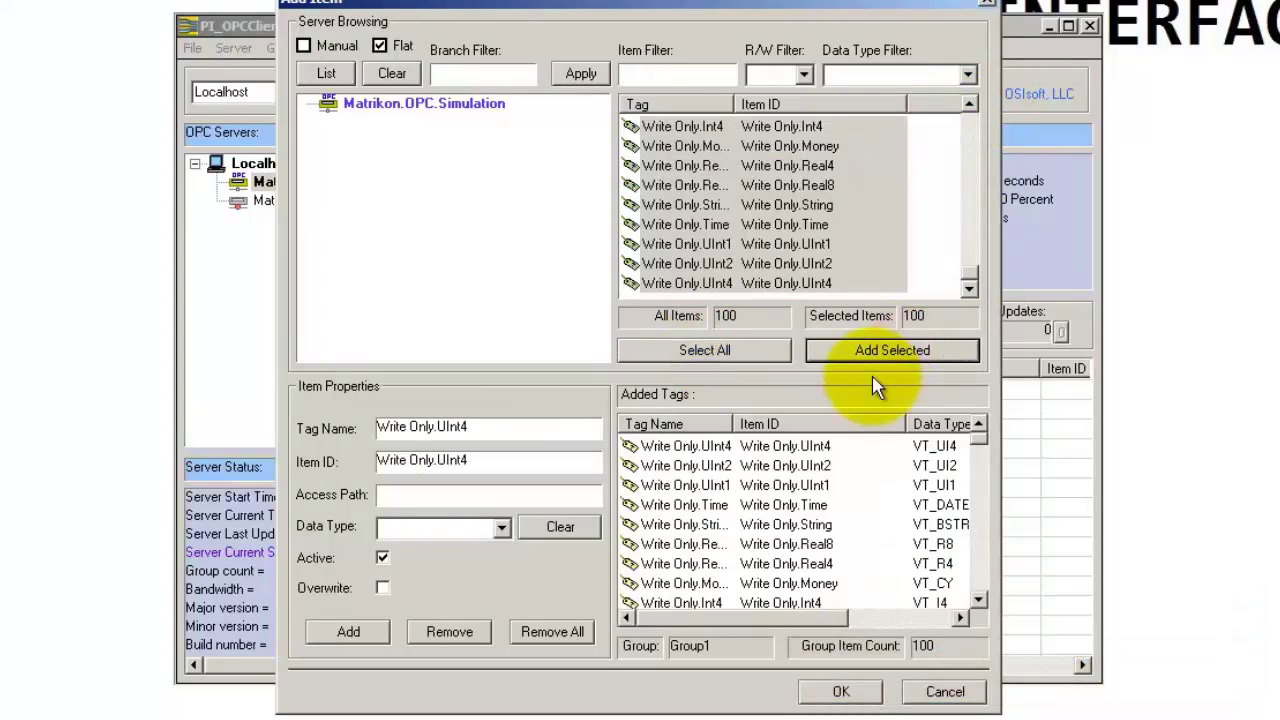
{"action": "left_click", "coordinate": [839, 692]}
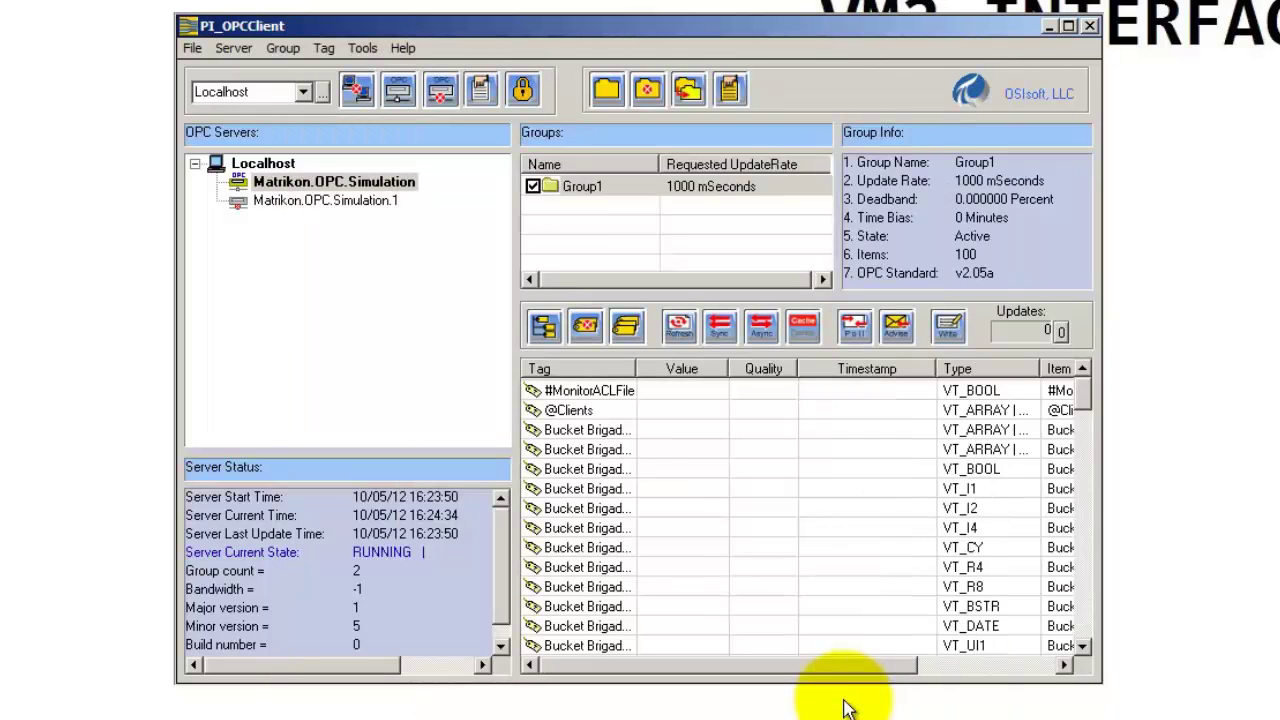
Refresh the Group1 tag values, examine their quality, timestamps and item IDs, and close the OPC client.
{"action": "left_click", "coordinate": [679, 328]}
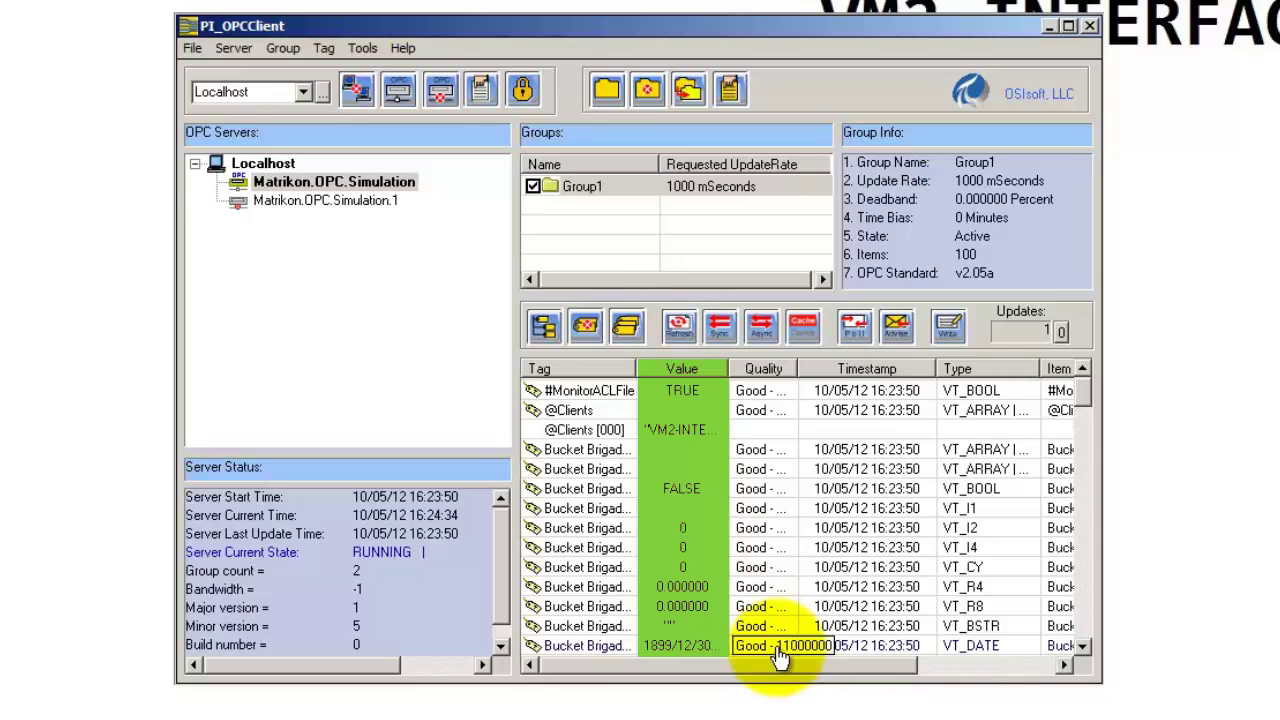
{"action": "left_click_drag", "start_coordinate": [766, 672], "coordinate": [920, 690]}
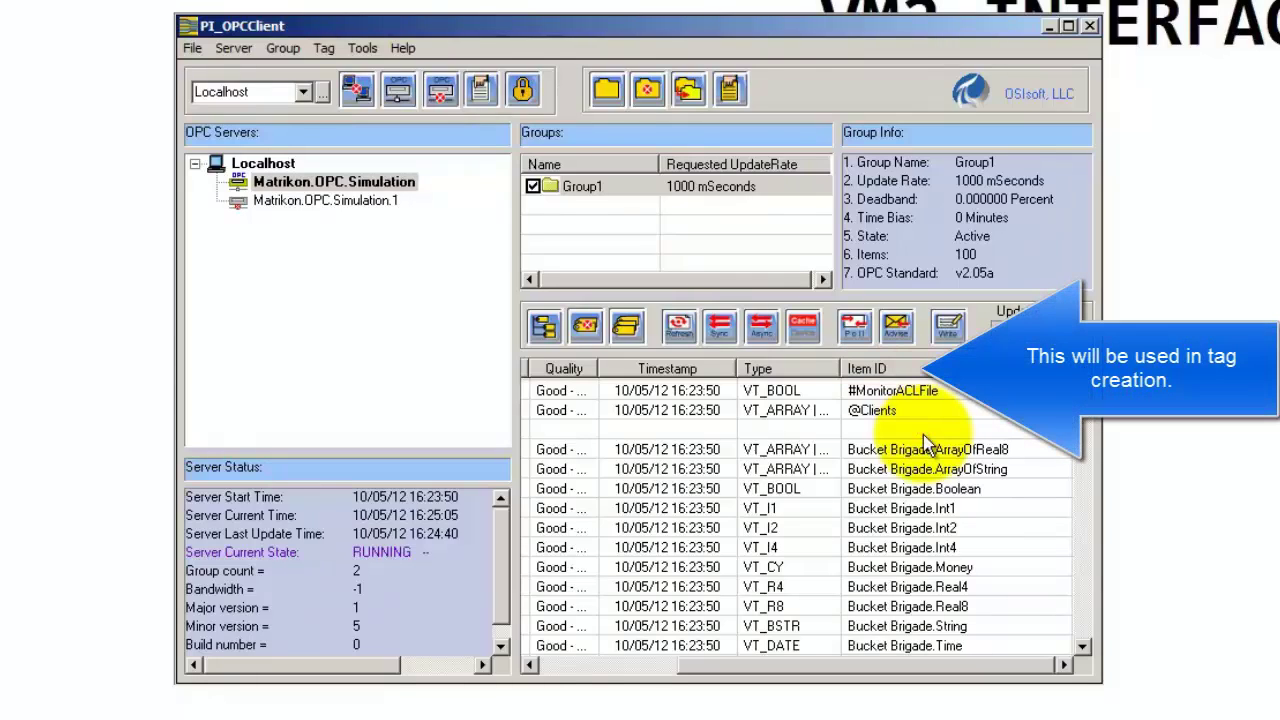
{"action": "left_click", "coordinate": [1087, 28]}
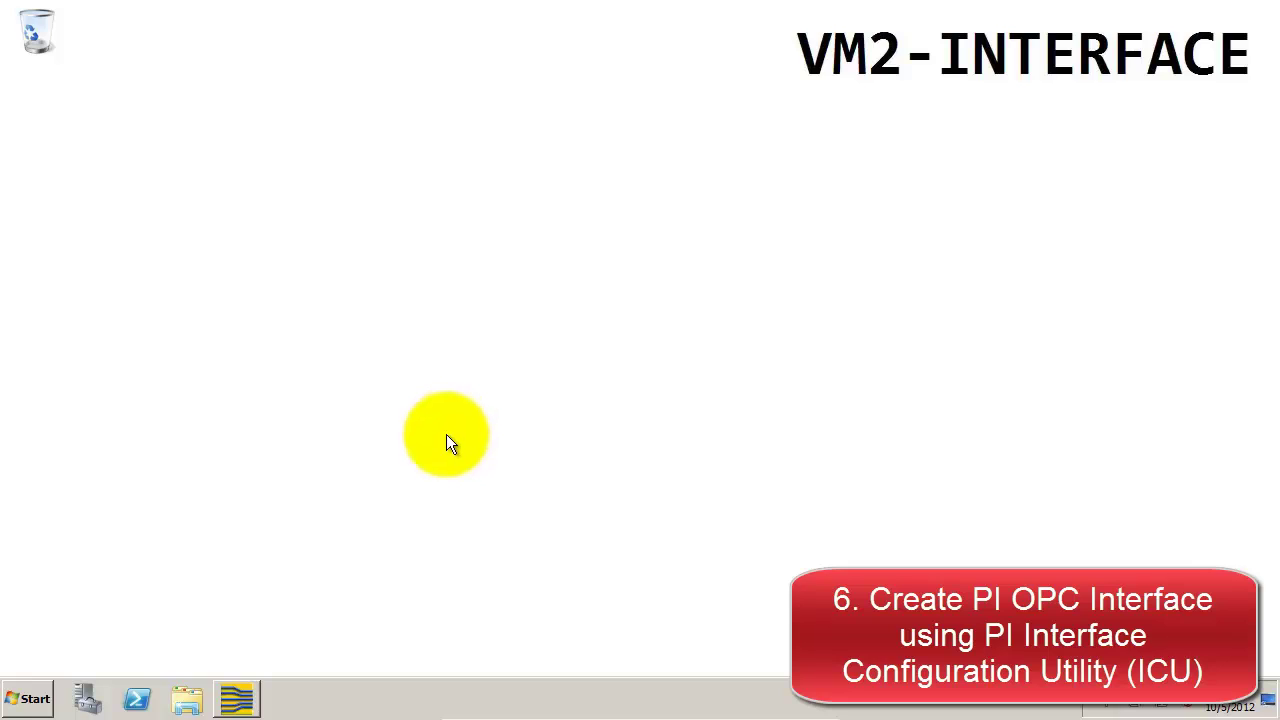
Launch the PI Interface Configuration Utility from the PI System programs and move its window clear of the screen edge.
{"action": "left_click", "coordinate": [34, 700]}
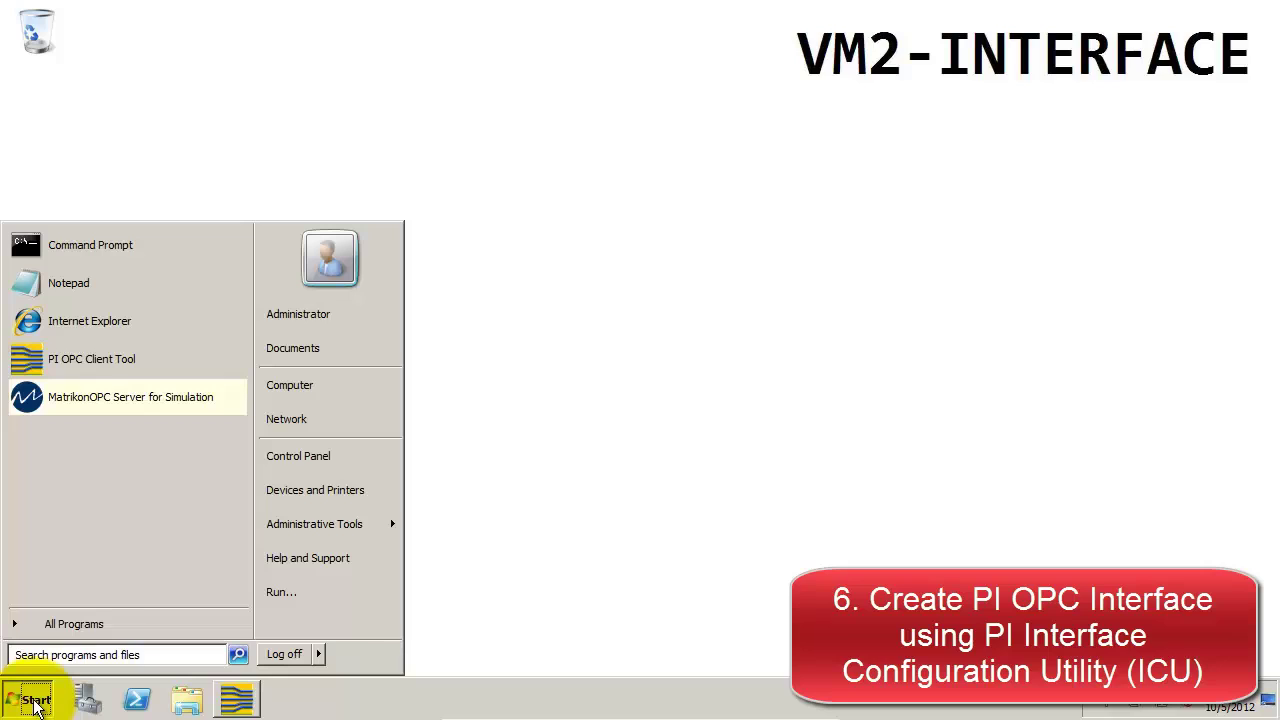
{"action": "left_click", "coordinate": [73, 624]}
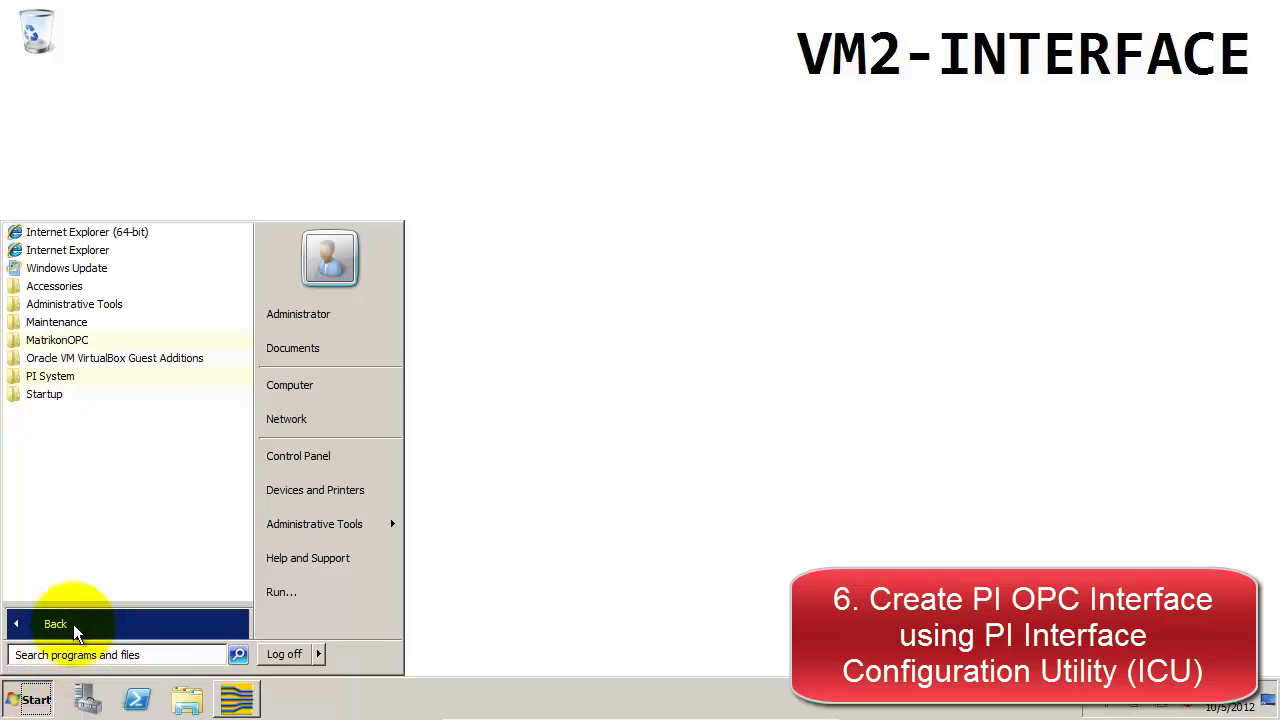
{"action": "left_click", "coordinate": [40, 377]}
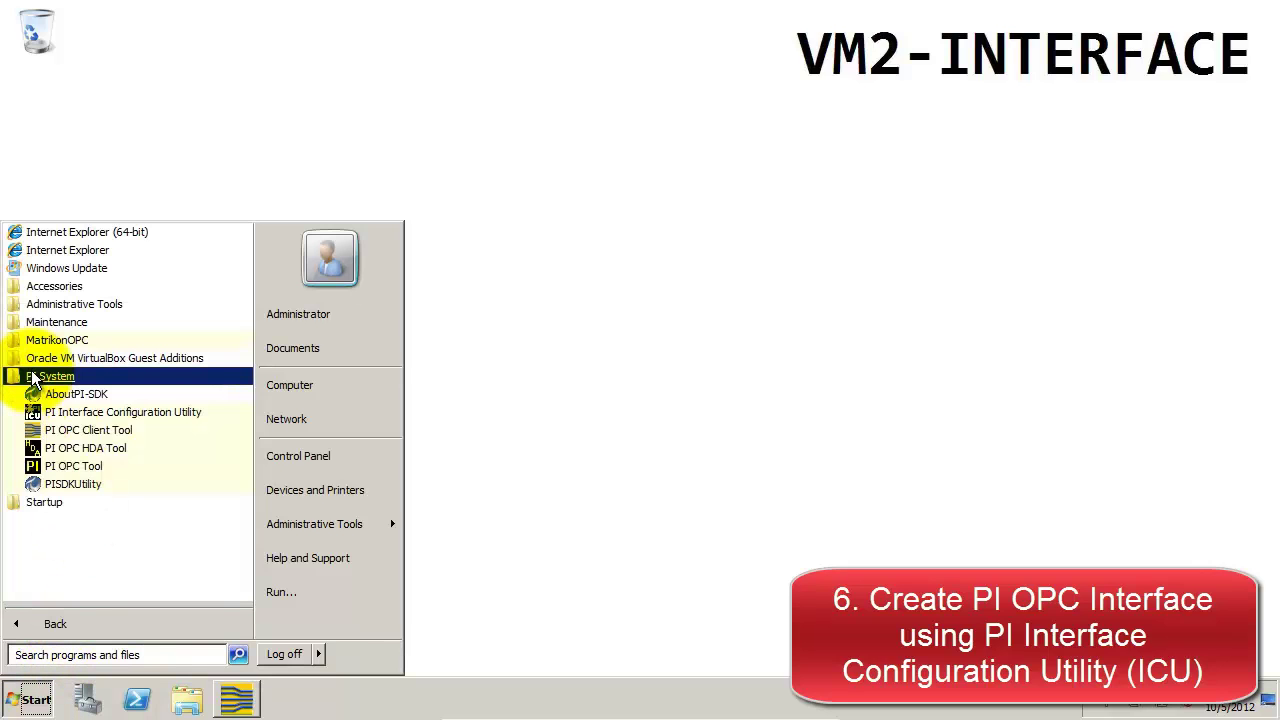
{"action": "left_click", "coordinate": [207, 412]}
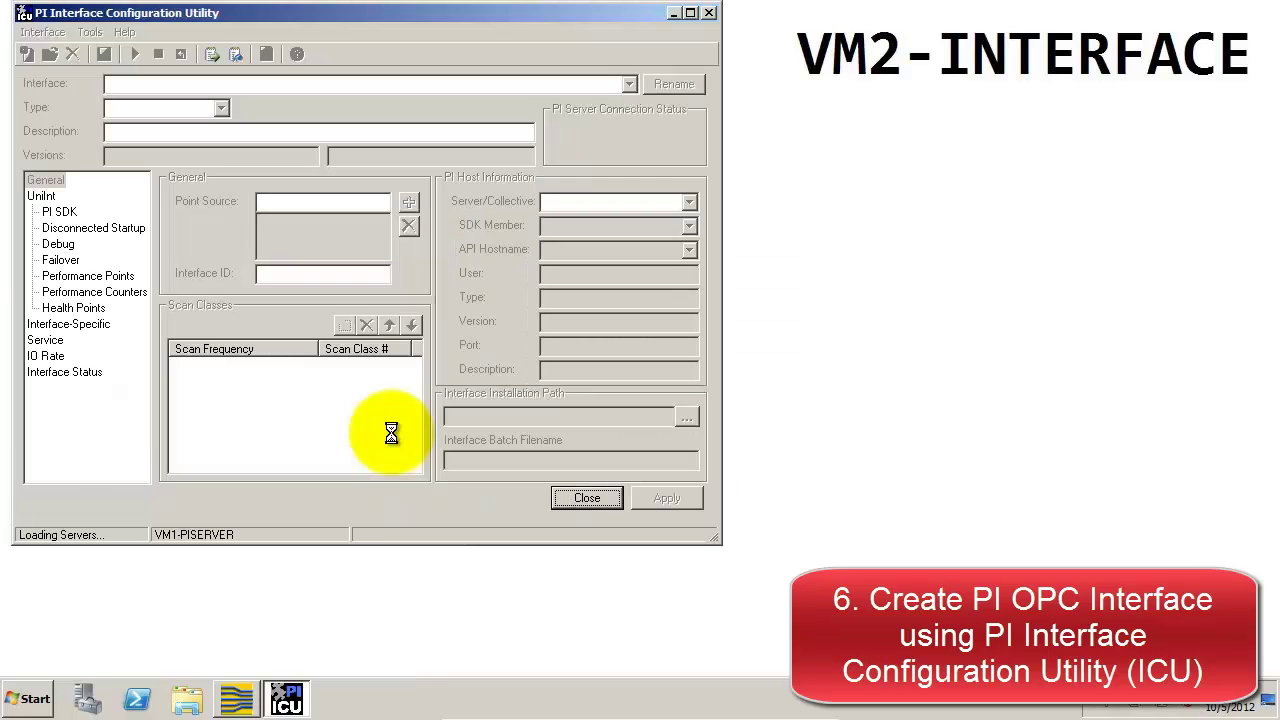
{"action": "left_click_drag", "start_coordinate": [342, 15], "coordinate": [375, 65]}
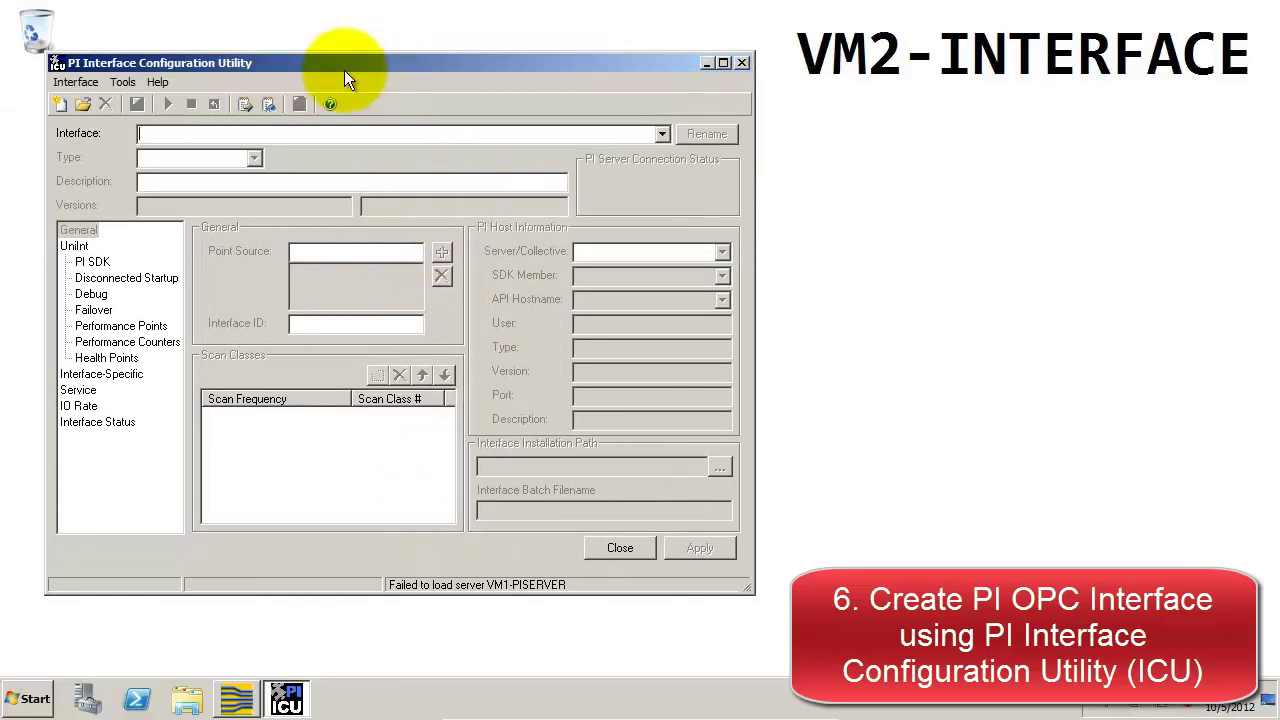
Create a new Windows interface instance from the OPCInt.bat_new batch file in the OPCInt folder.
{"action": "left_click", "coordinate": [68, 84]}
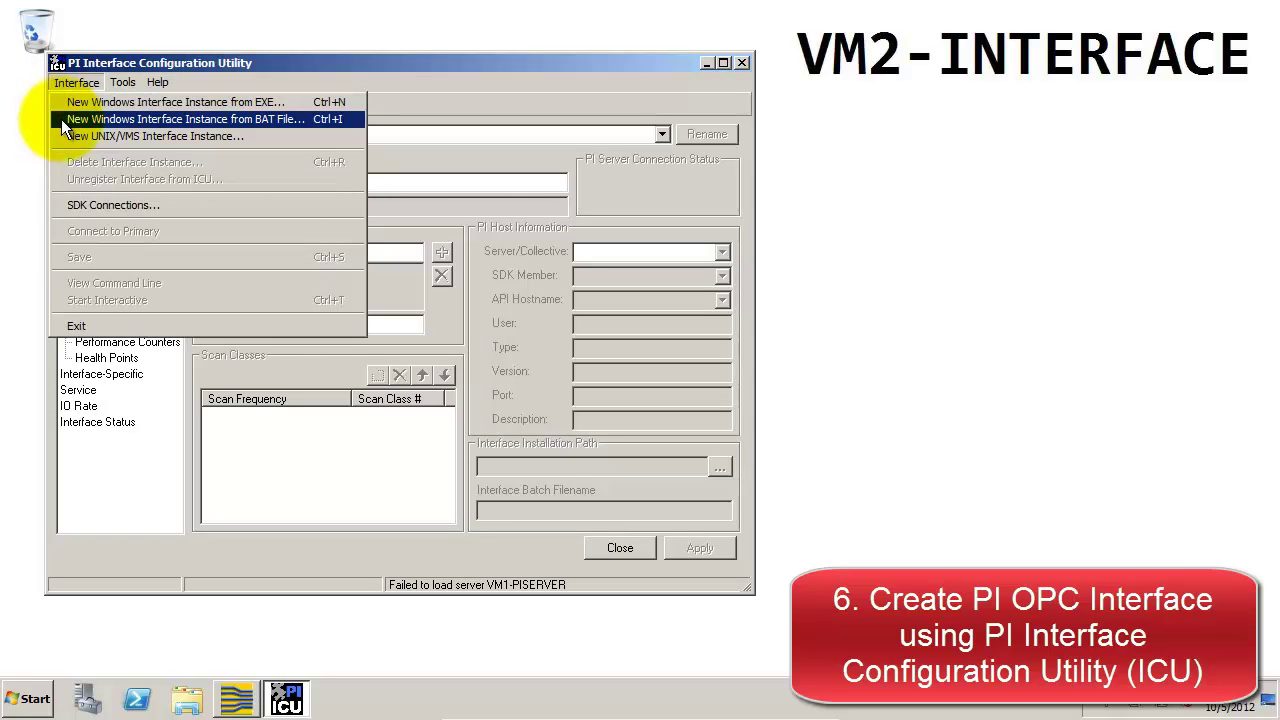
{"action": "left_click", "coordinate": [61, 119]}
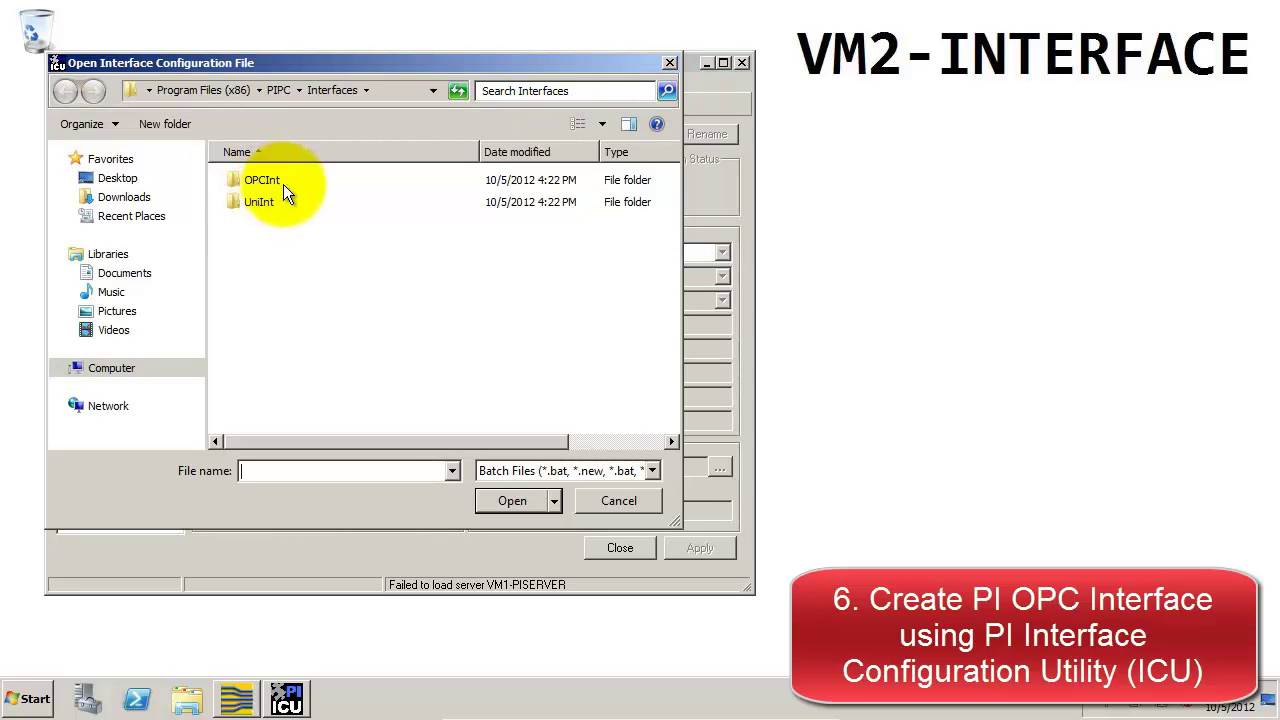
{"action": "double_click", "coordinate": [283, 184]}
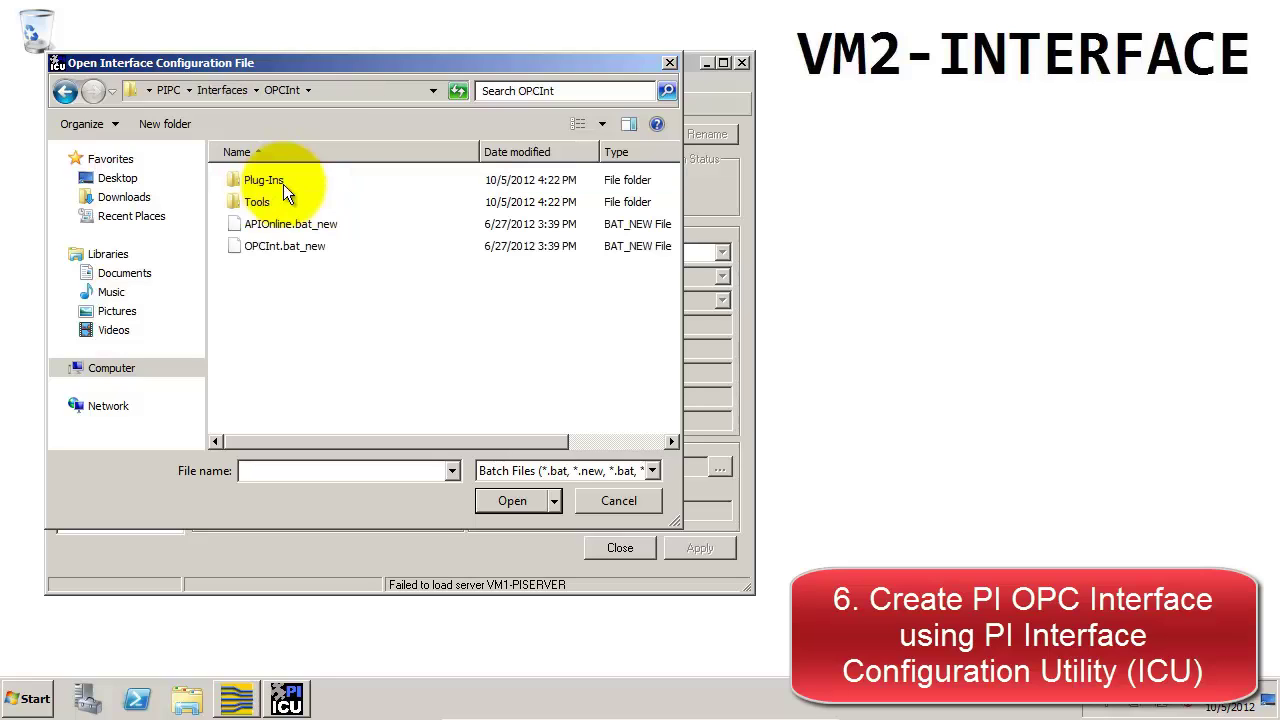
{"action": "left_click", "coordinate": [234, 249]}
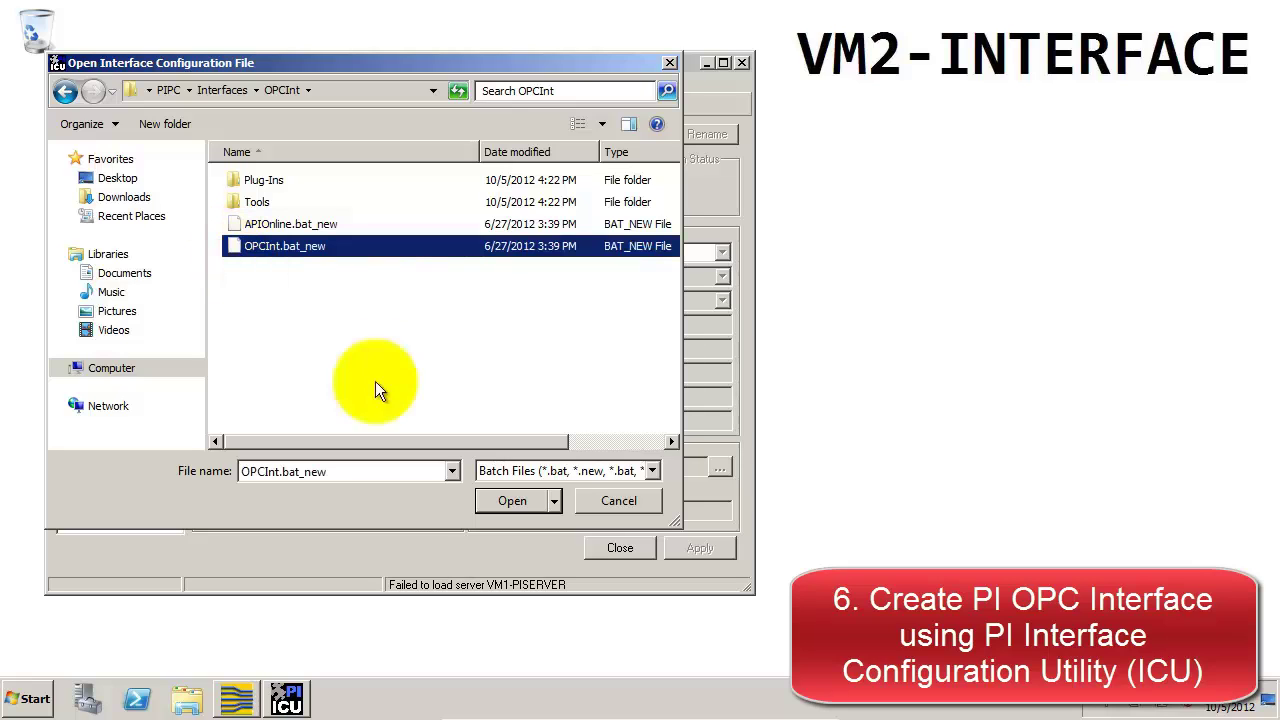
{"action": "left_click", "coordinate": [520, 503]}
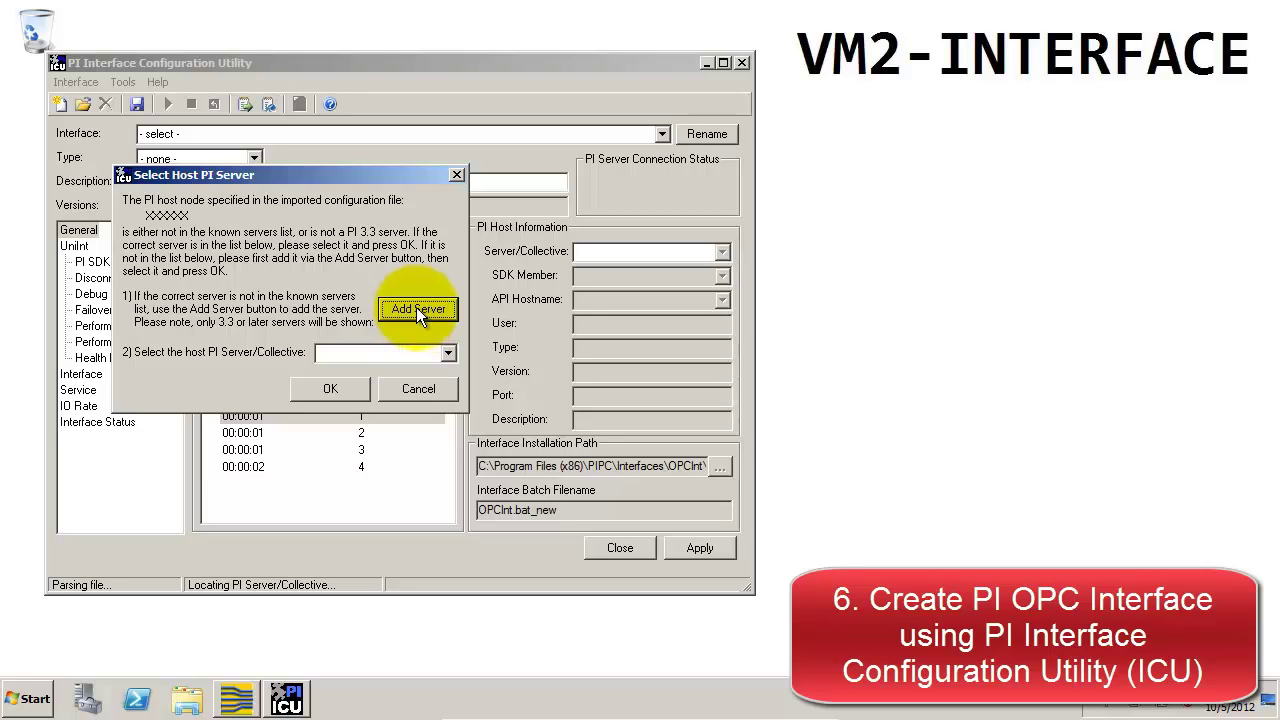
Open the PI Connection Manager from the host server selection and try to connect to VM1-PISERVER.
{"action": "left_click", "coordinate": [416, 309]}
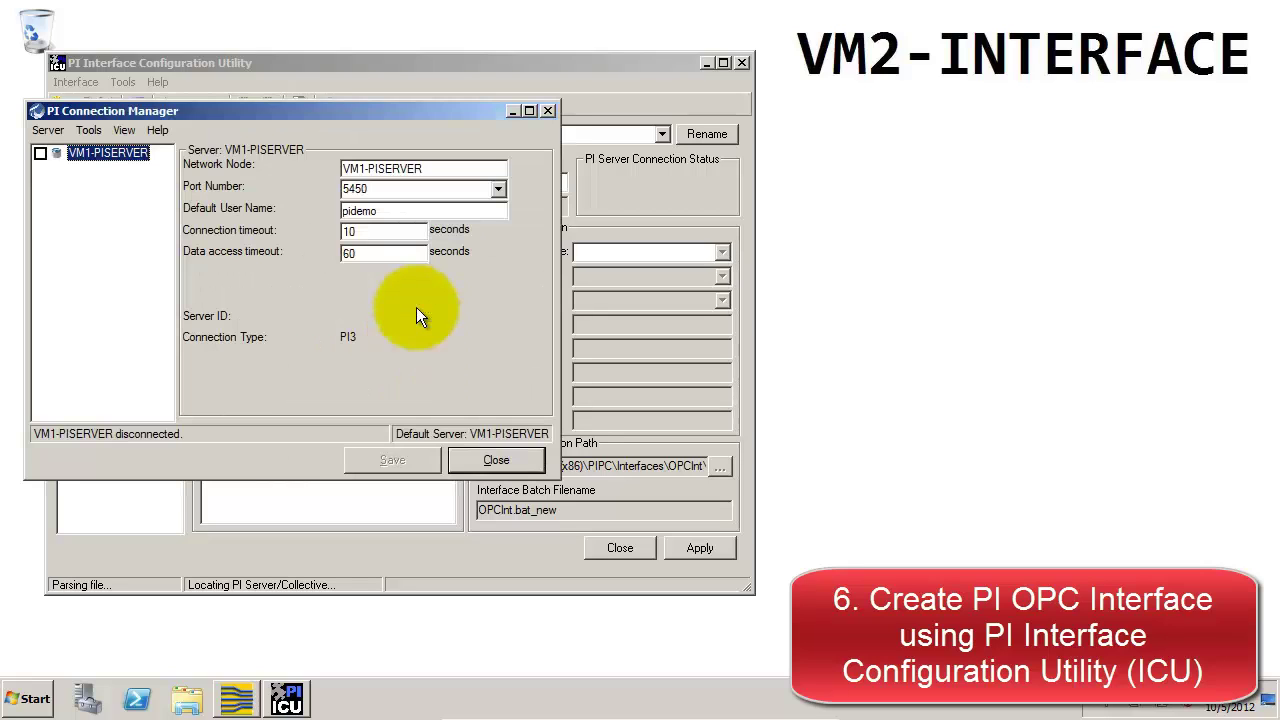
{"action": "left_click", "coordinate": [42, 153]}
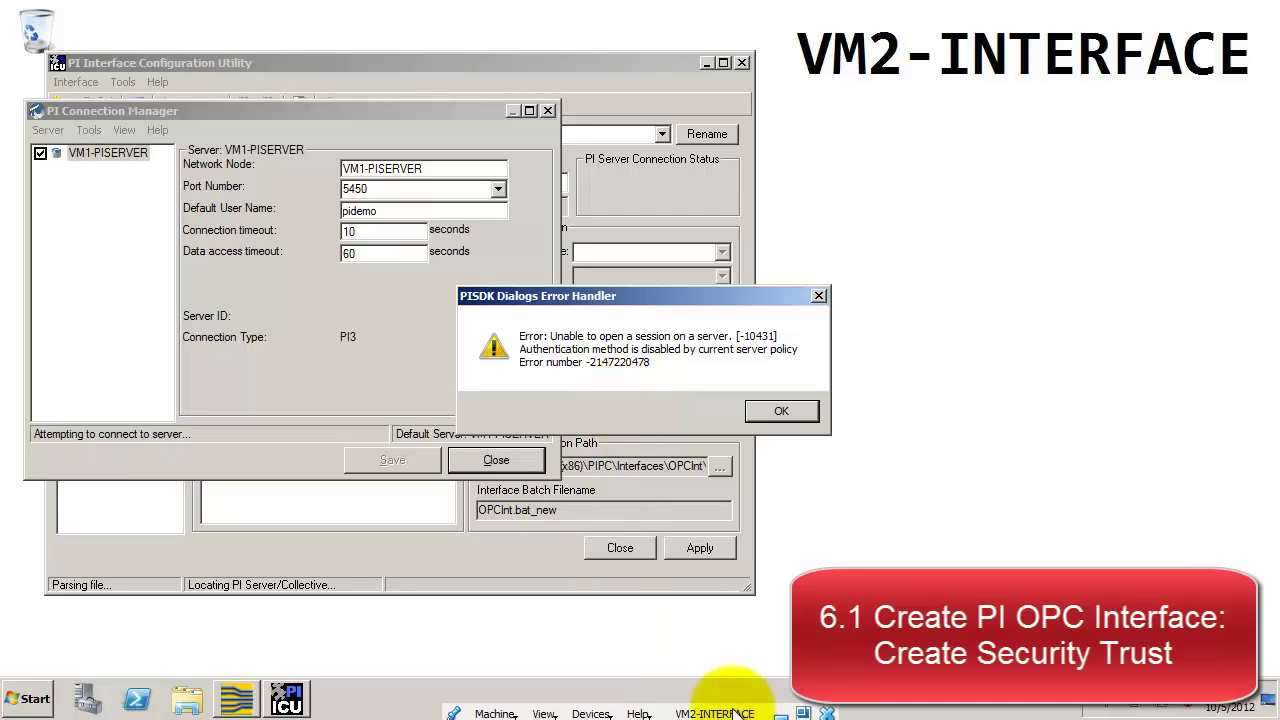
Switch to the VM1-PISERVER virtual machine and restore the PI System Management Tools window to a smaller size.
{"action": "left_click", "coordinate": [781, 709]}
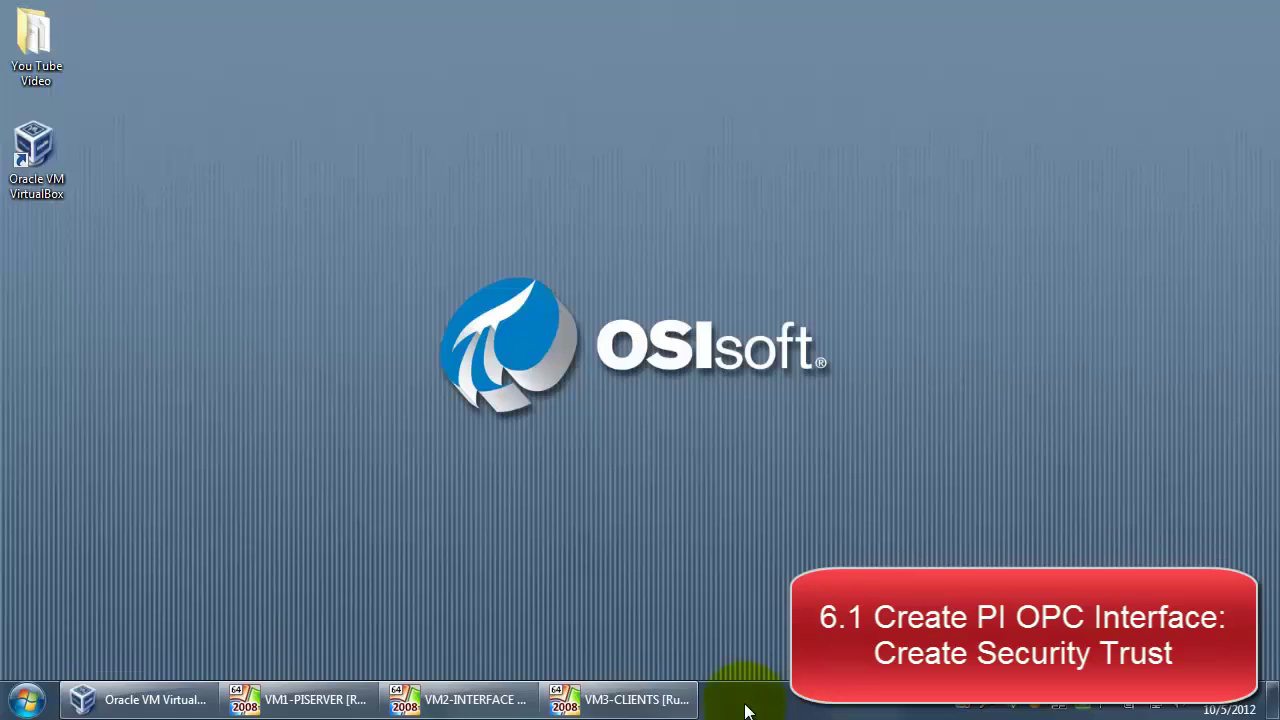
{"action": "left_click", "coordinate": [328, 705]}
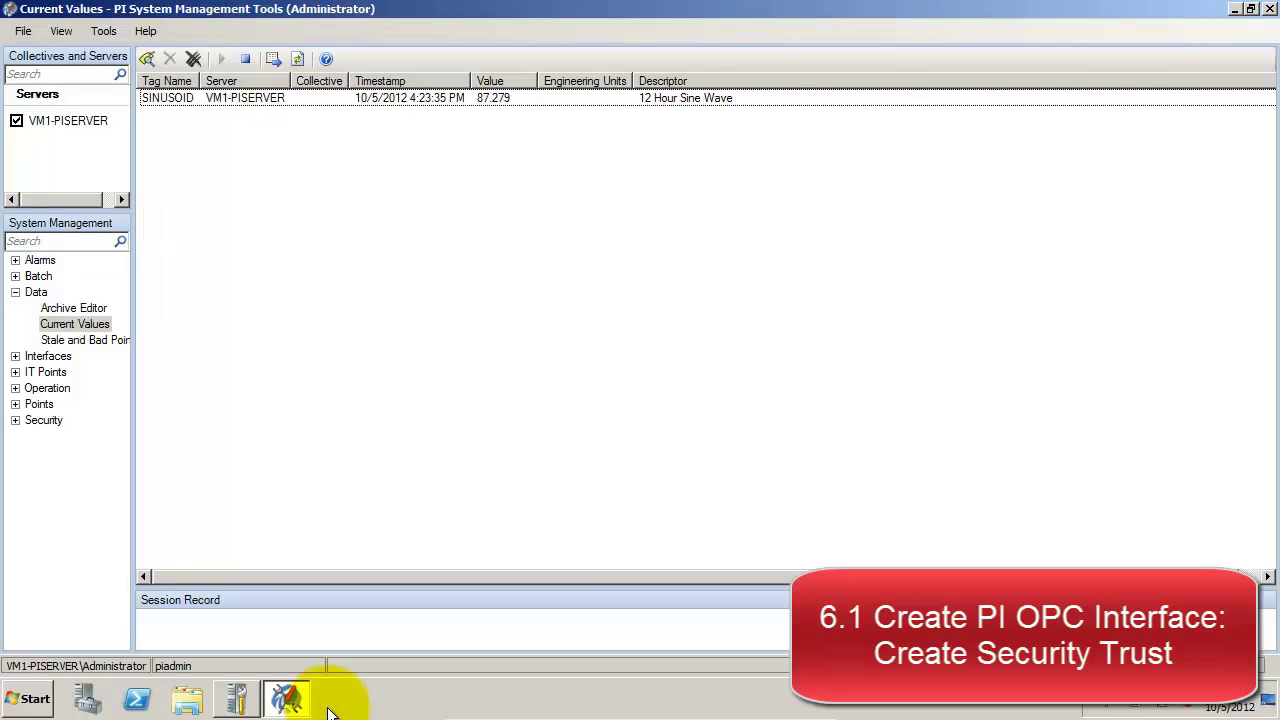
{"action": "left_click", "coordinate": [1250, 8]}
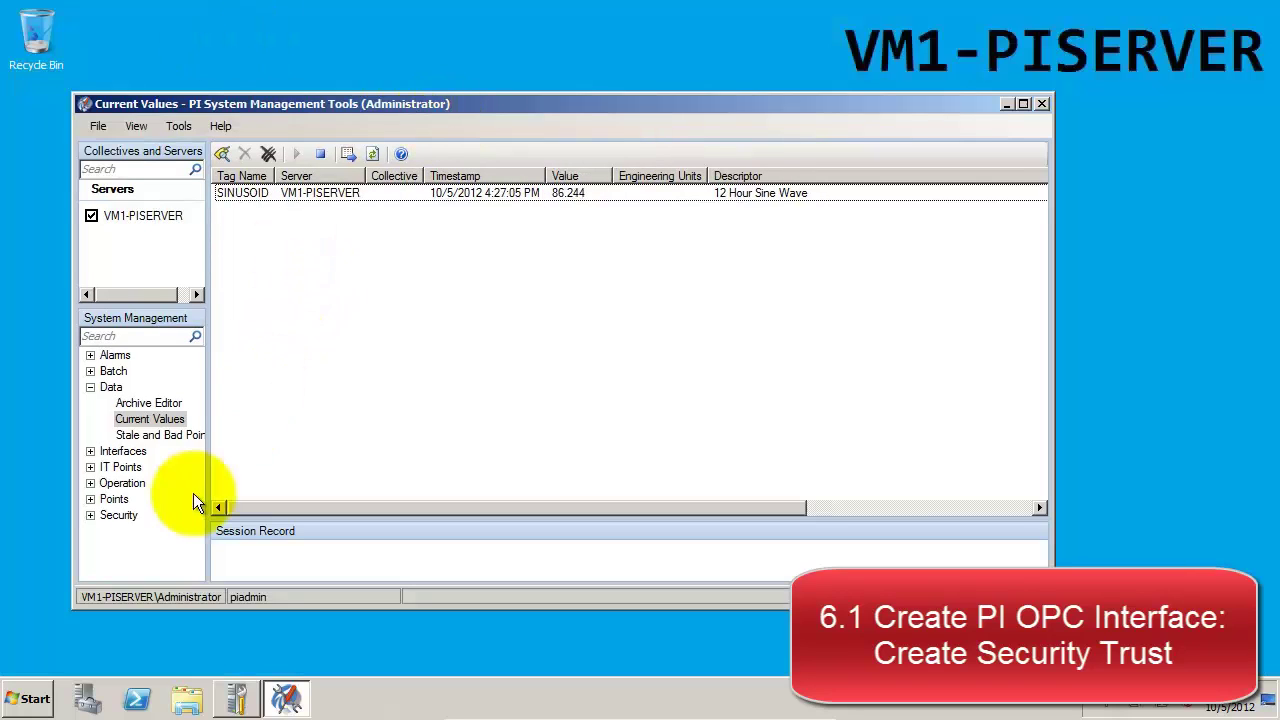
Open the Mappings & Trusts security settings, look at the mappings, and return to the list of trusts.
{"action": "left_click", "coordinate": [90, 515]}
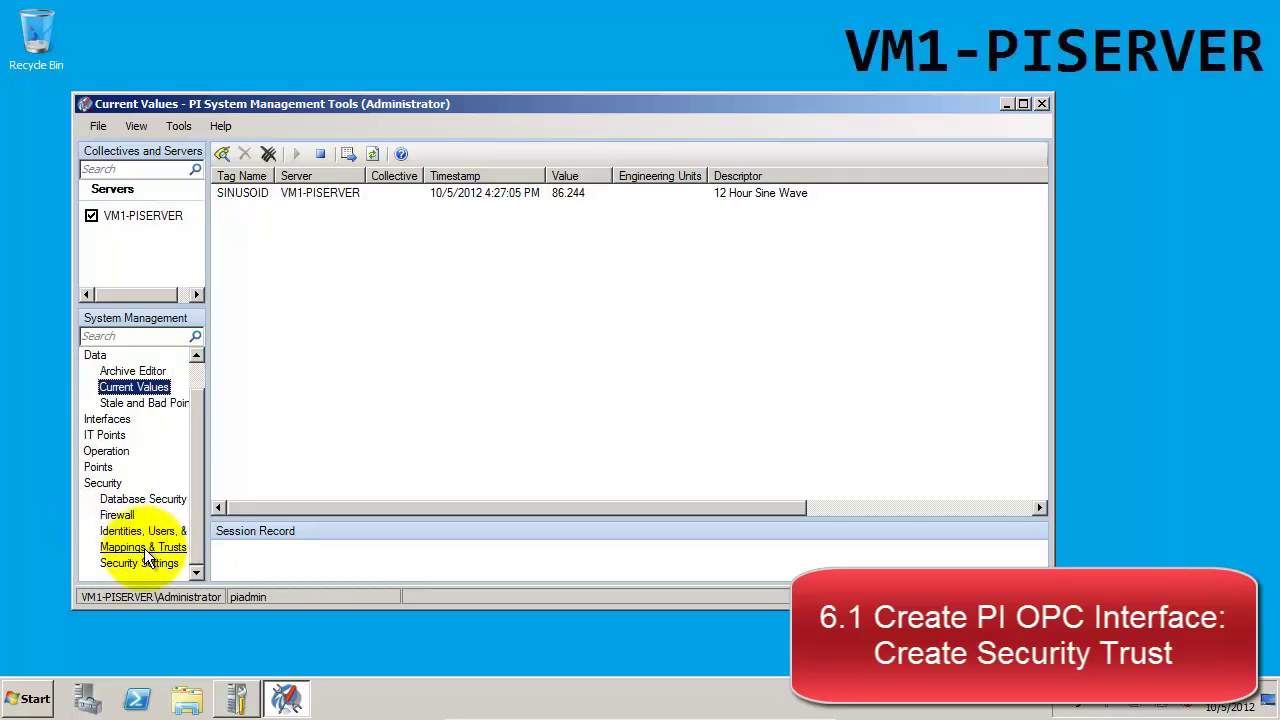
{"action": "left_click", "coordinate": [144, 548]}
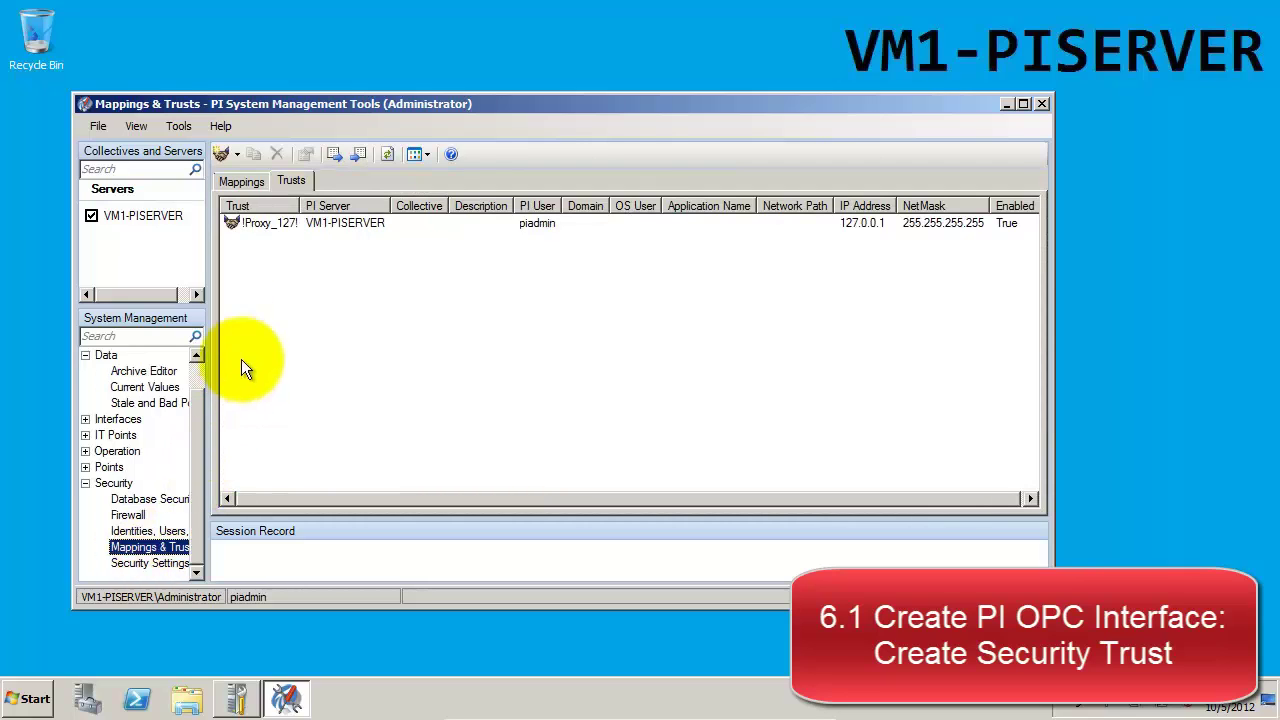
{"action": "left_click", "coordinate": [236, 180]}
{"action": "left_click", "coordinate": [288, 180]}
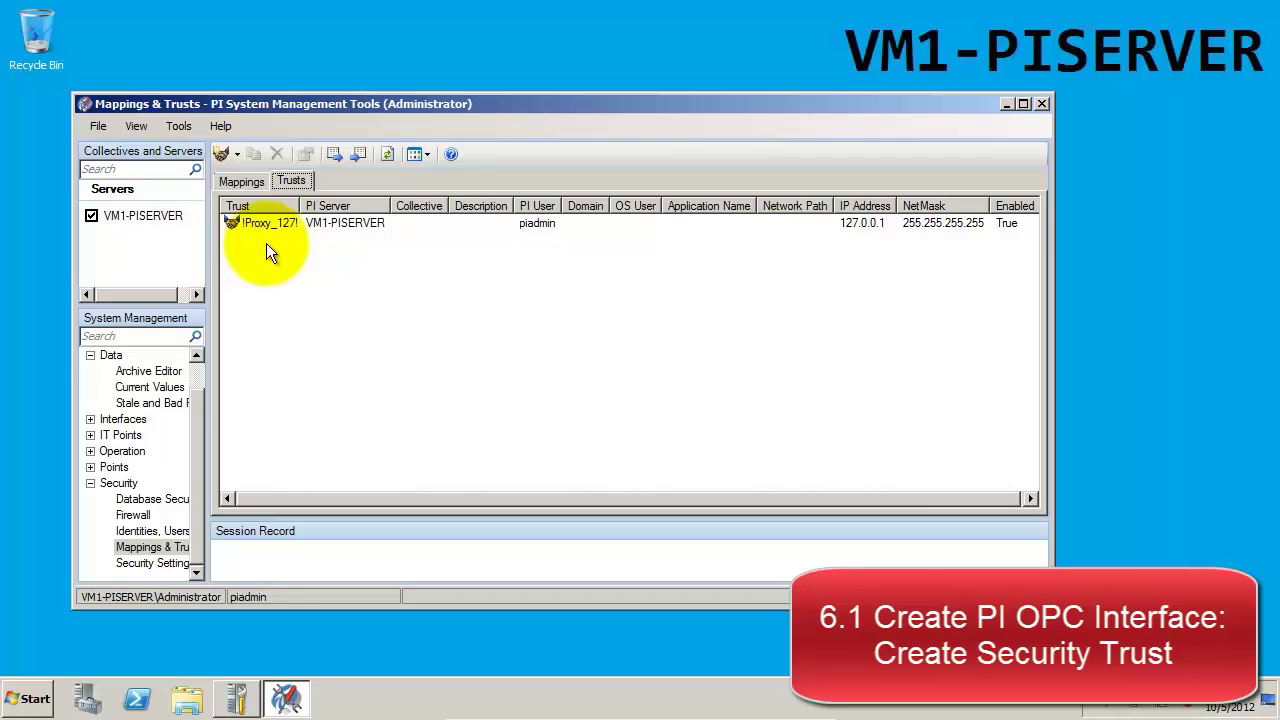
Start a new trust on VM1-PISERVER with the Advanced option and enter Interface as its name.
{"action": "left_click", "coordinate": [236, 154]}
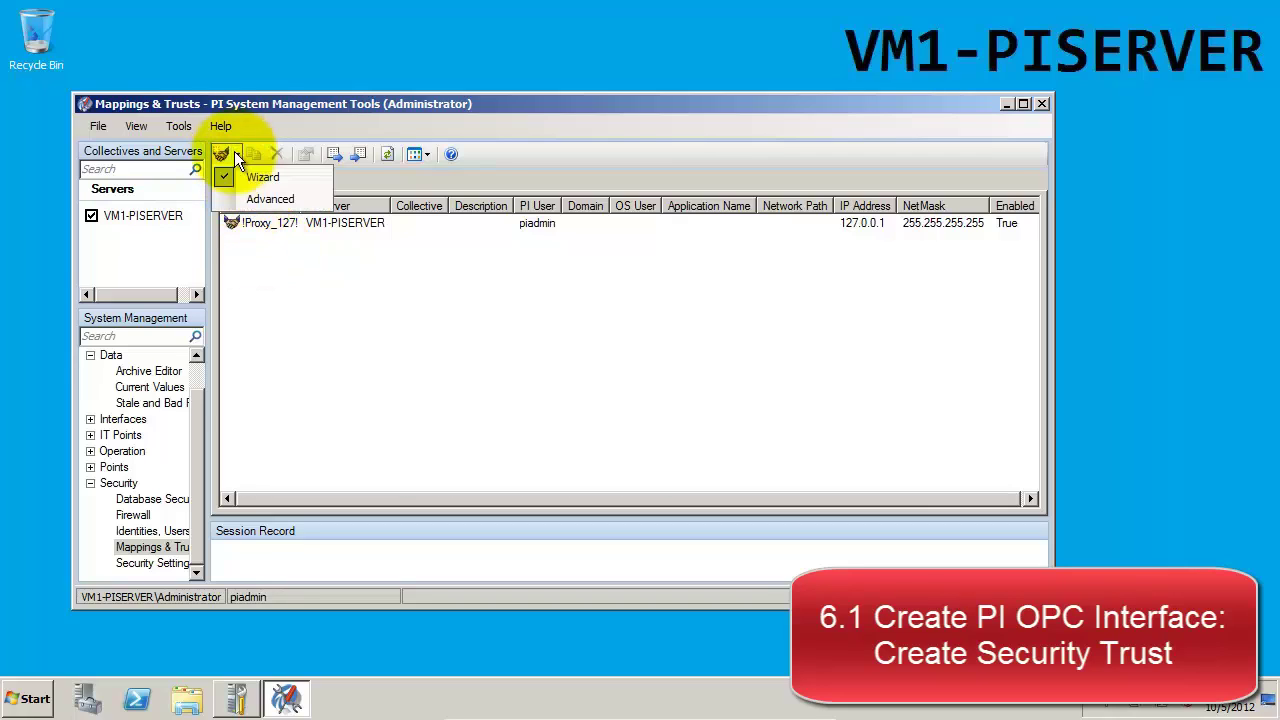
{"action": "left_click", "coordinate": [261, 198]}
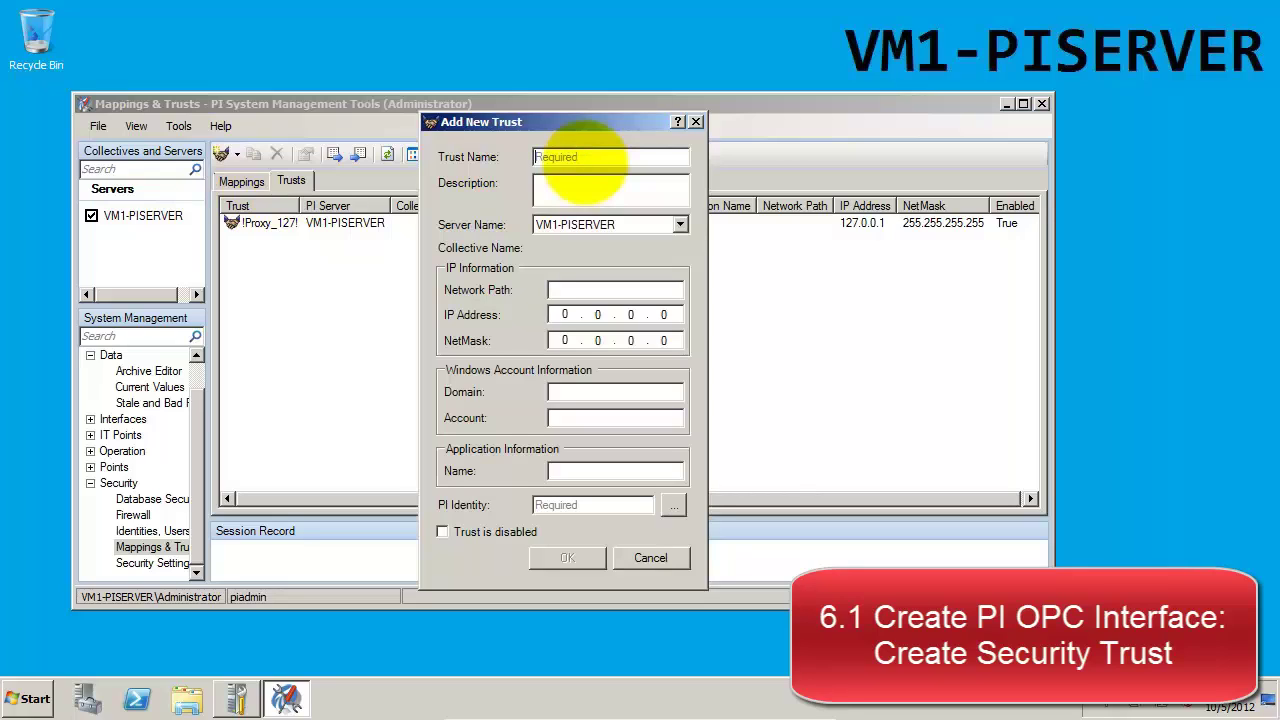
{"action": "left_click", "coordinate": [585, 160]}
{"action": "type", "text": "Interface"}
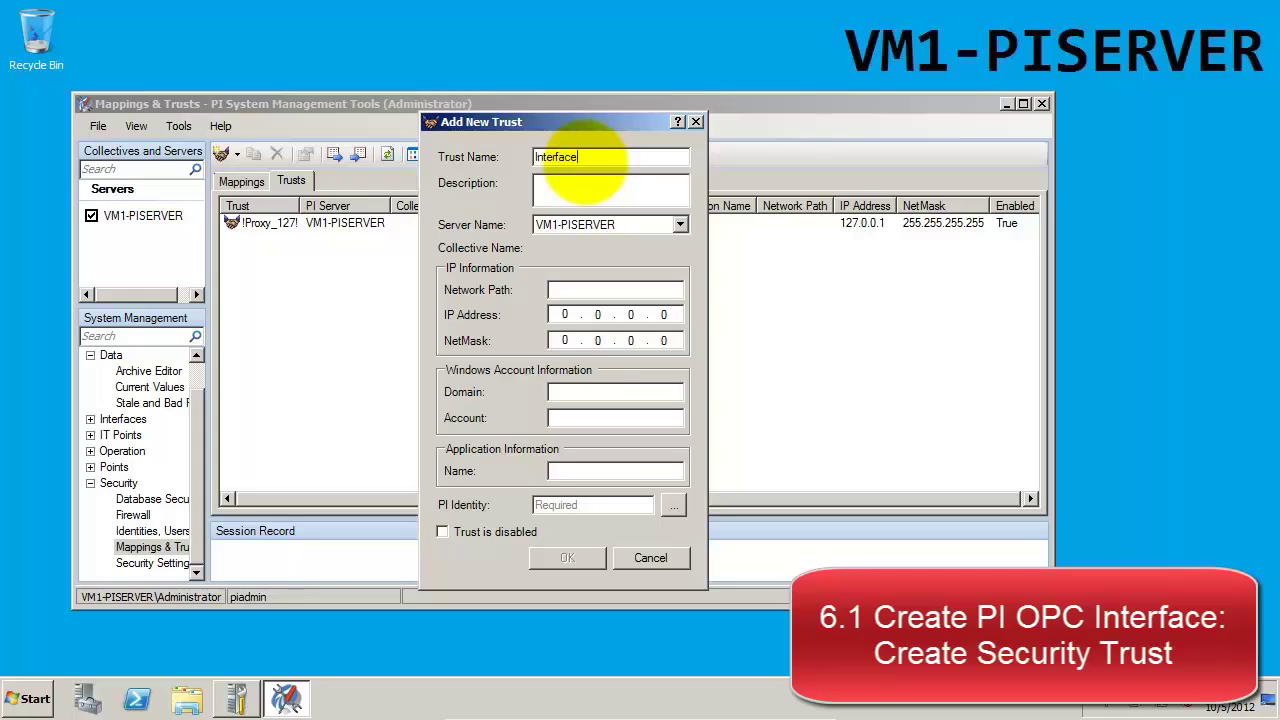